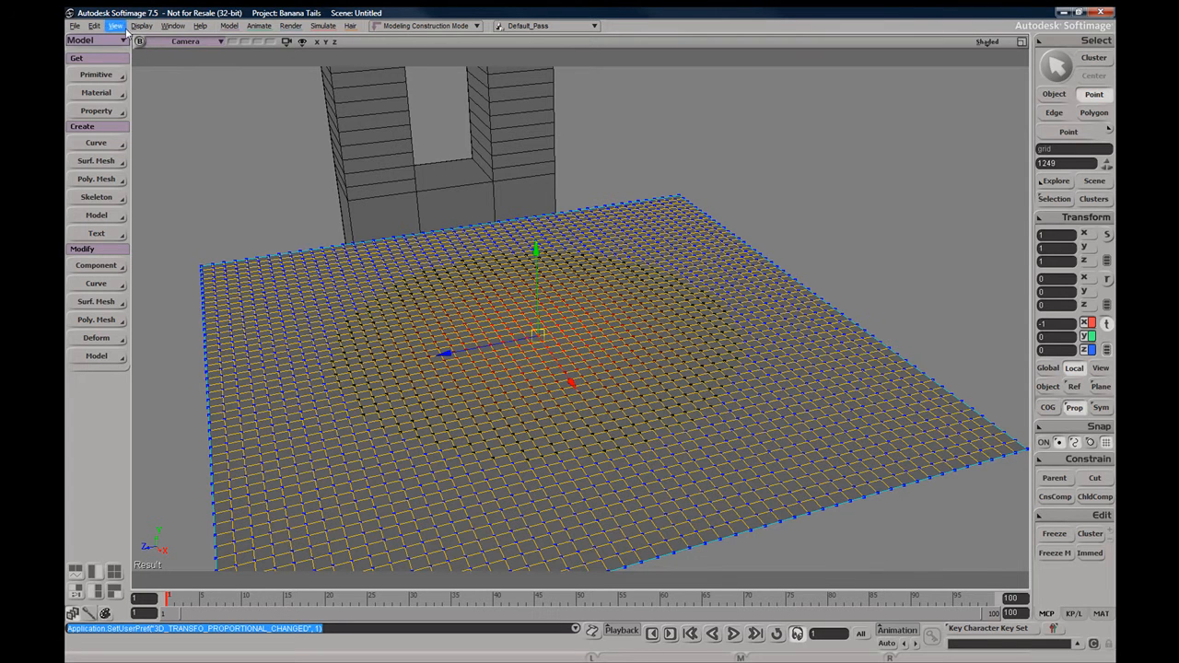
With proportional modification active, raise the selected points in the middle of the grid about 9.09 units along local Y
left_click(97, 269)
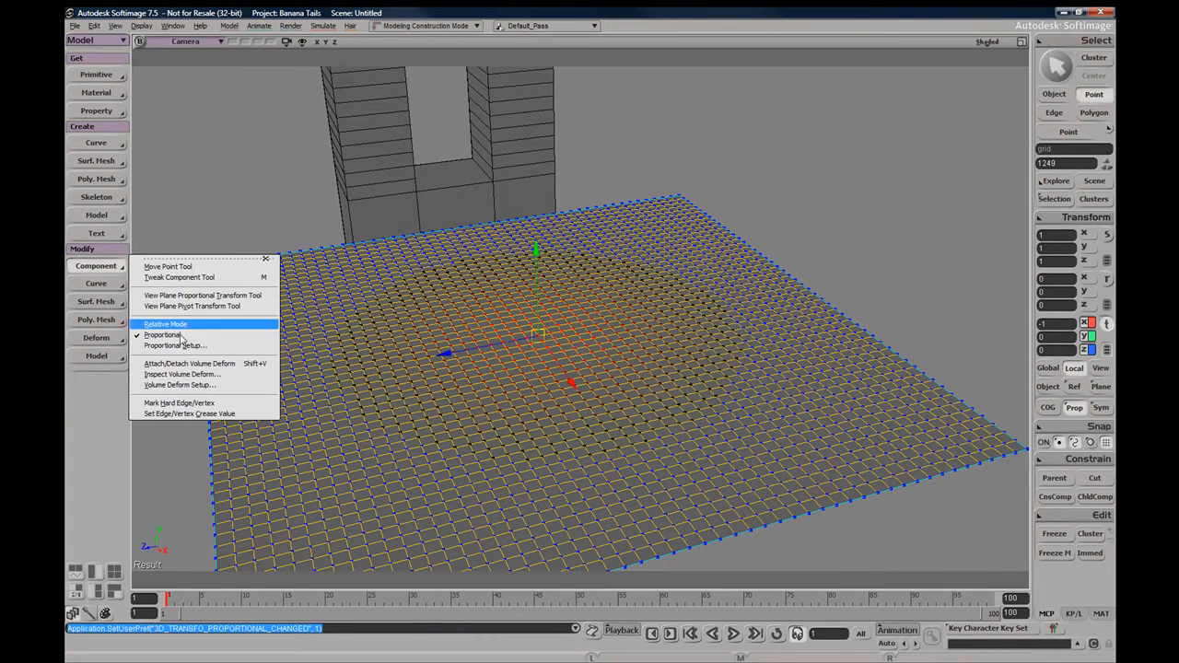
left_click(175, 327)
key("s")
left_click_drag(579, 308, 600, 290)
right_click_drag(600, 289, 590, 325)
middle_click_drag(590, 325, 595, 343)
key("s")
right_click_drag(577, 292, 595, 324)
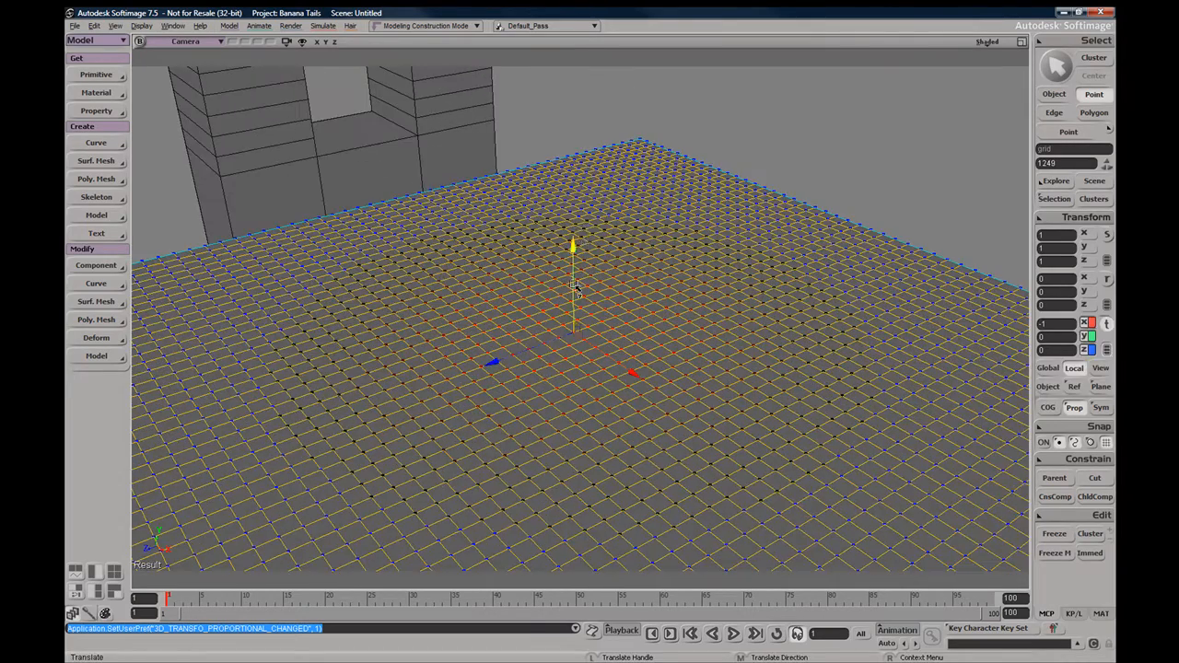
left_click_drag(582, 228, 589, 118)
Examine the shape and falloff of the raised bump on the grid from several angles
key("s")
right_click_drag(611, 155, 483, 184)
key("v")
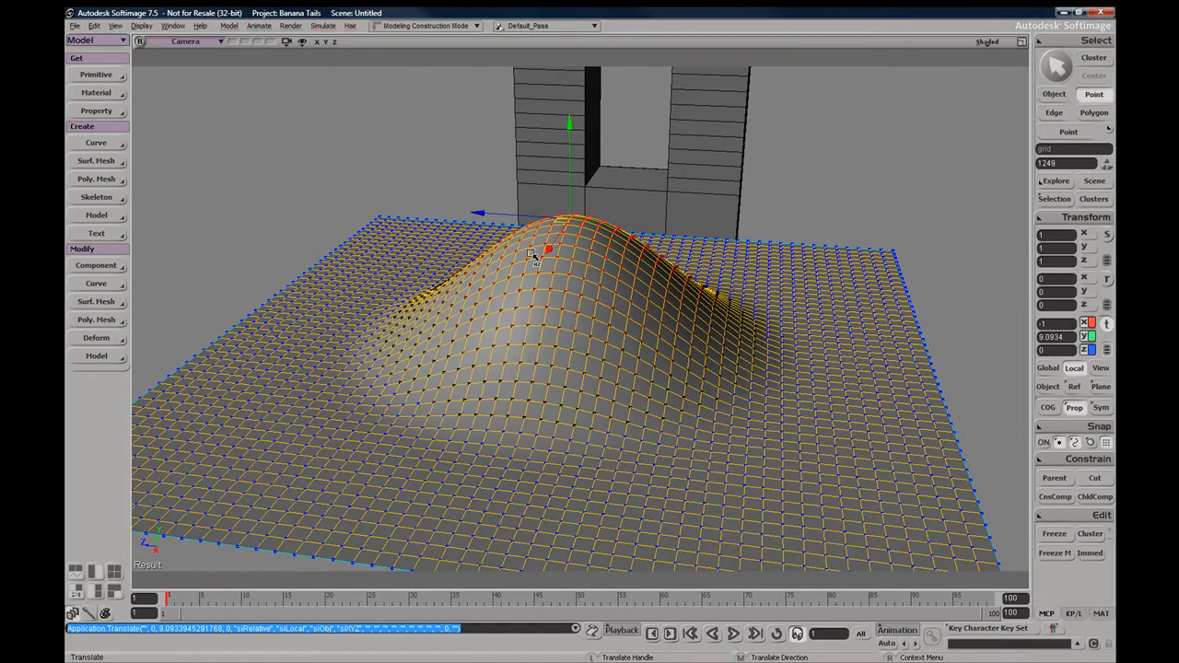
key("s")
middle_click_drag(588, 264, 597, 282)
right_click_drag(598, 281, 590, 215)
key("s")
left_click_drag(568, 287, 585, 314)
middle_click_drag(585, 314, 590, 325)
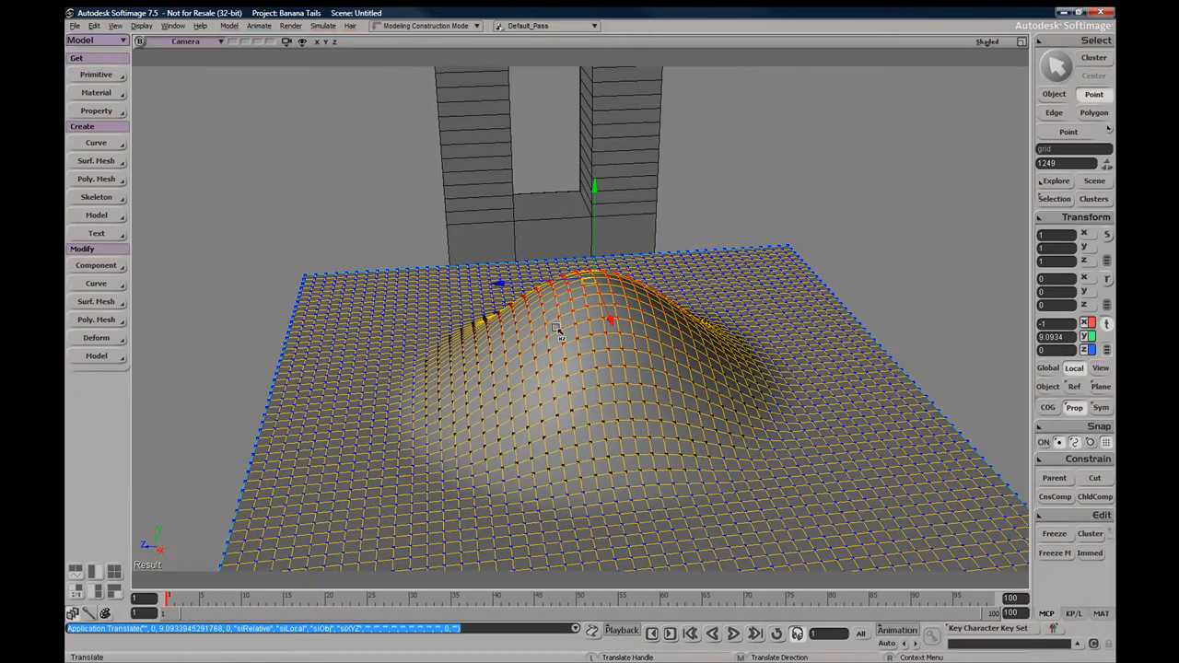
Open the scene explorer, expand the grid's Polygon Mesh node, and open the properties of its MoveProportional operator
key("8")
left_click_drag(304, 148, 275, 76)
left_click(165, 173)
left_click(177, 185)
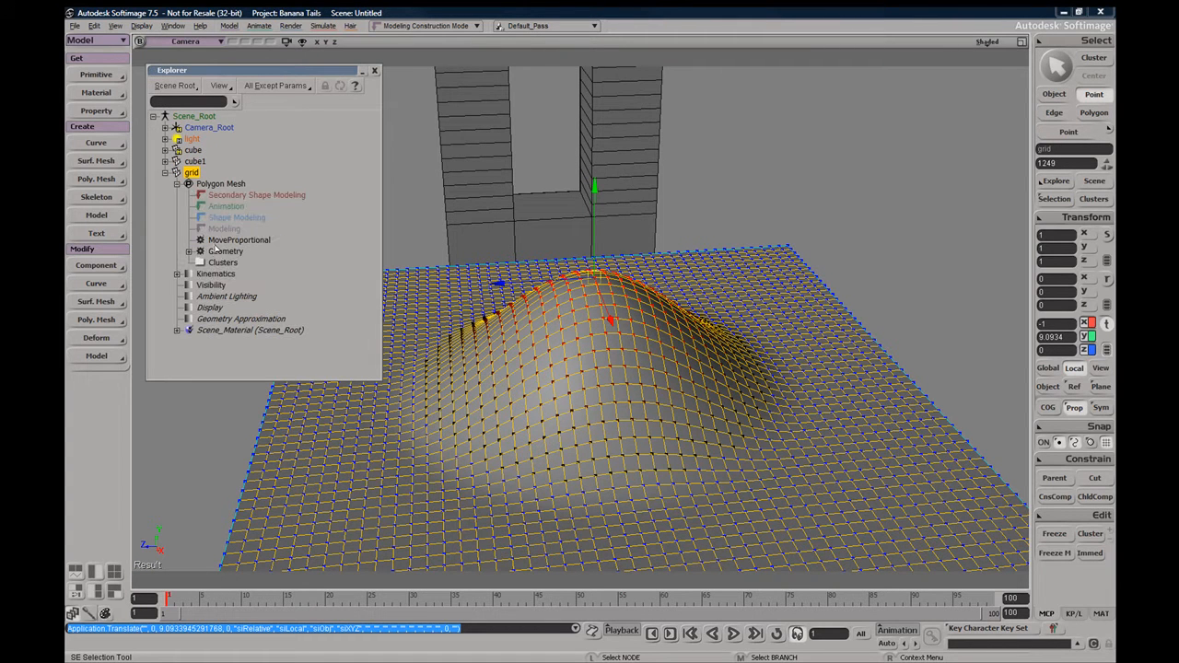
left_click(228, 244)
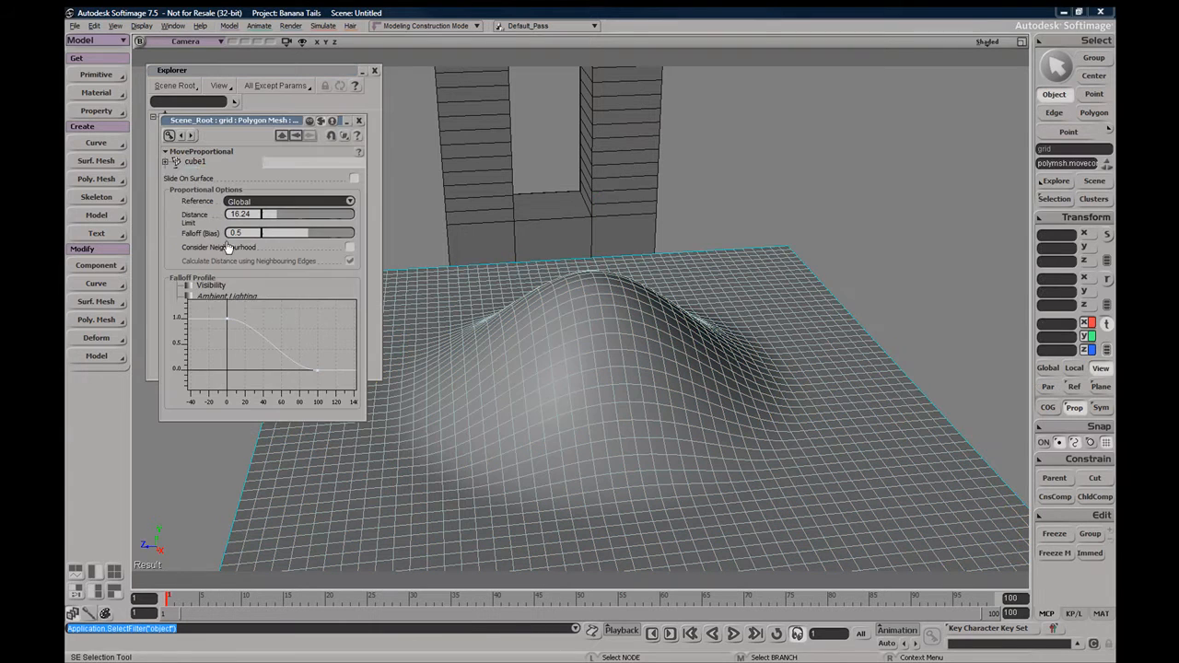
left_click_drag(253, 122, 870, 75)
key("v")
Try Slide On Surface on the grid's MoveProportional operator, then switch it back off
key("s")
middle_click_drag(690, 258, 645, 255)
right_click_drag(645, 255, 638, 269)
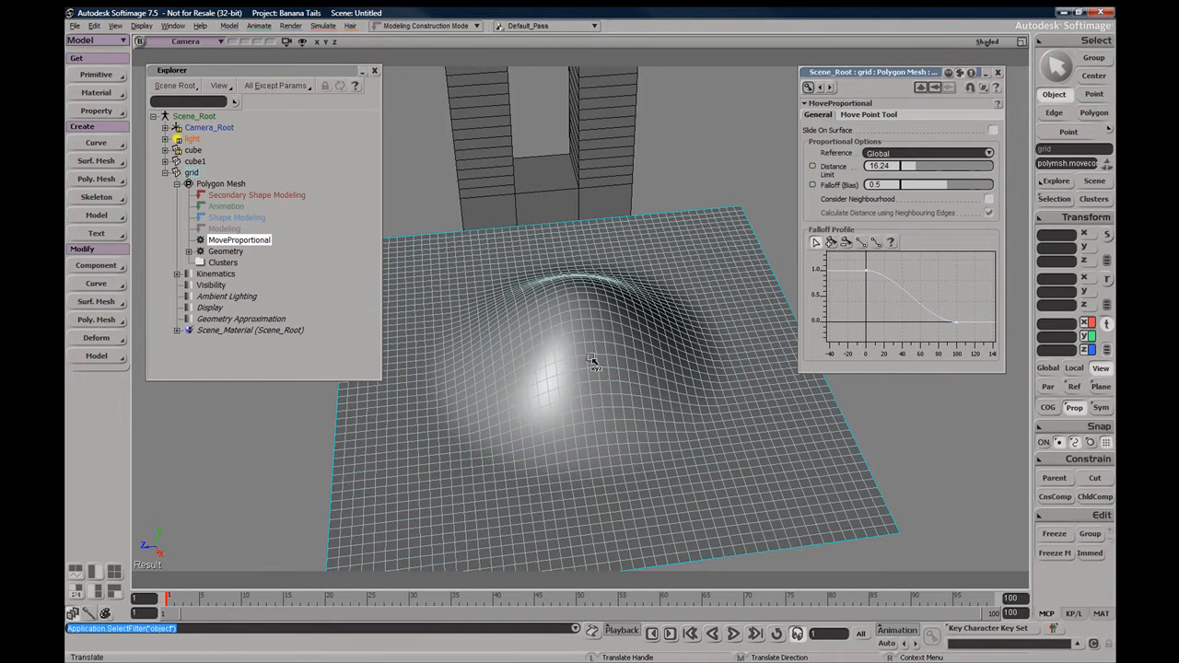
key("s")
right_click_drag(577, 356, 567, 325)
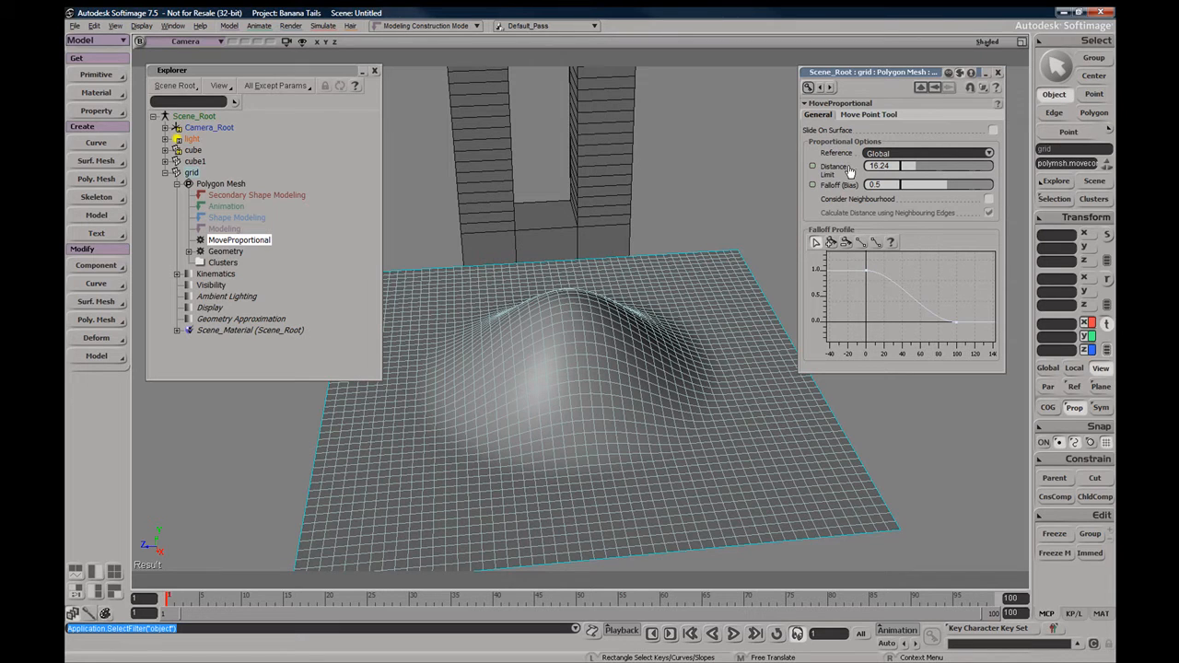
left_click(993, 131)
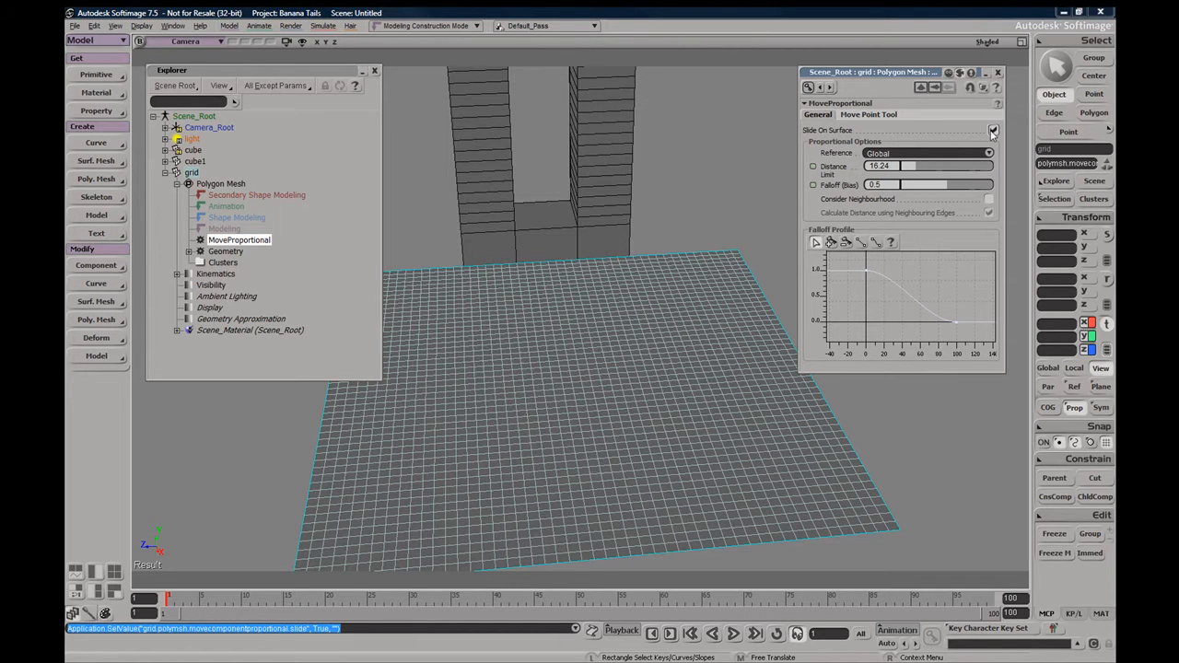
left_click(993, 133)
right_click_drag(700, 277, 608, 285)
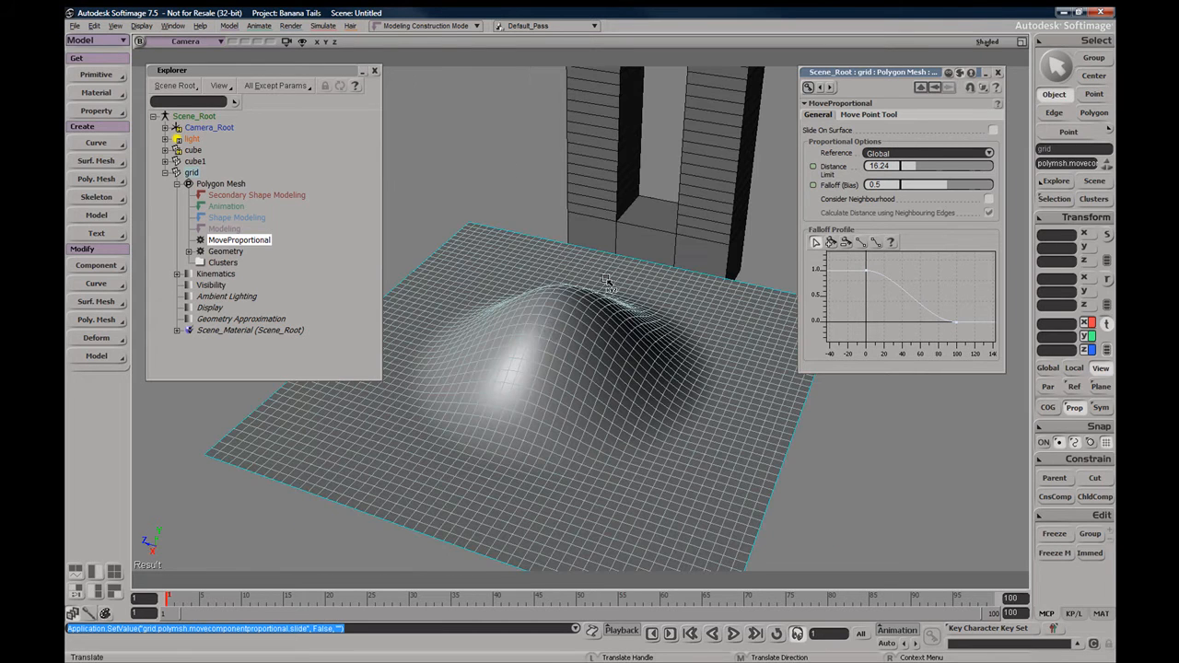
right_click_drag(573, 373, 592, 293)
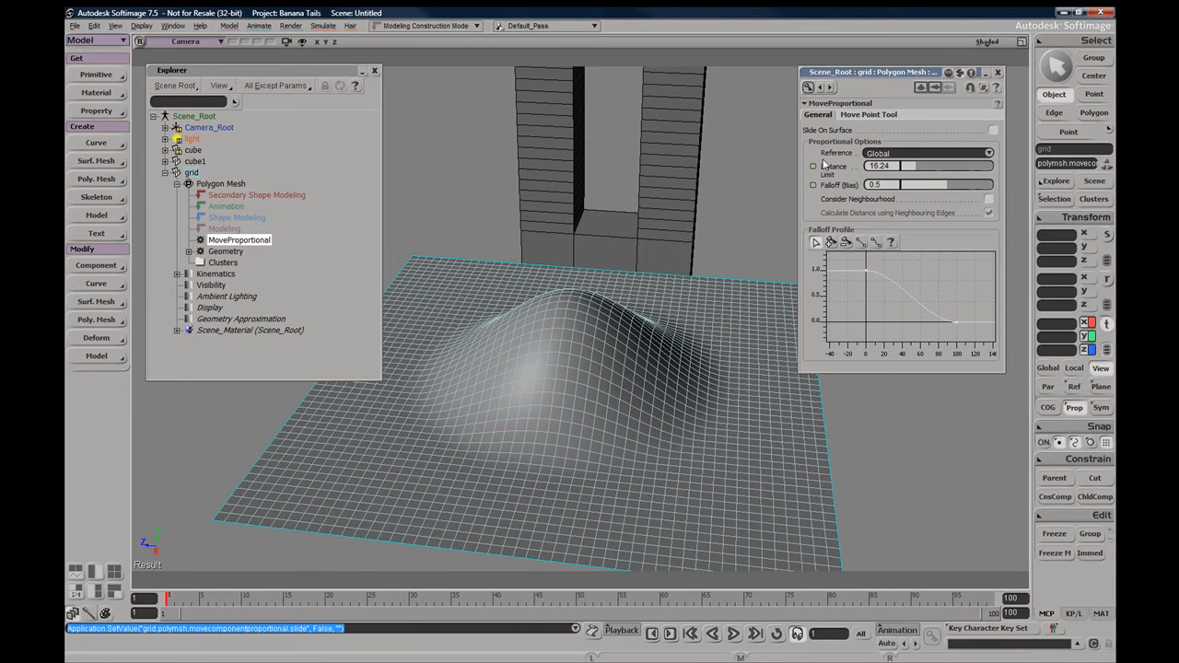
Try the Local reference for the proportional options, then return it to Global
left_click(904, 155)
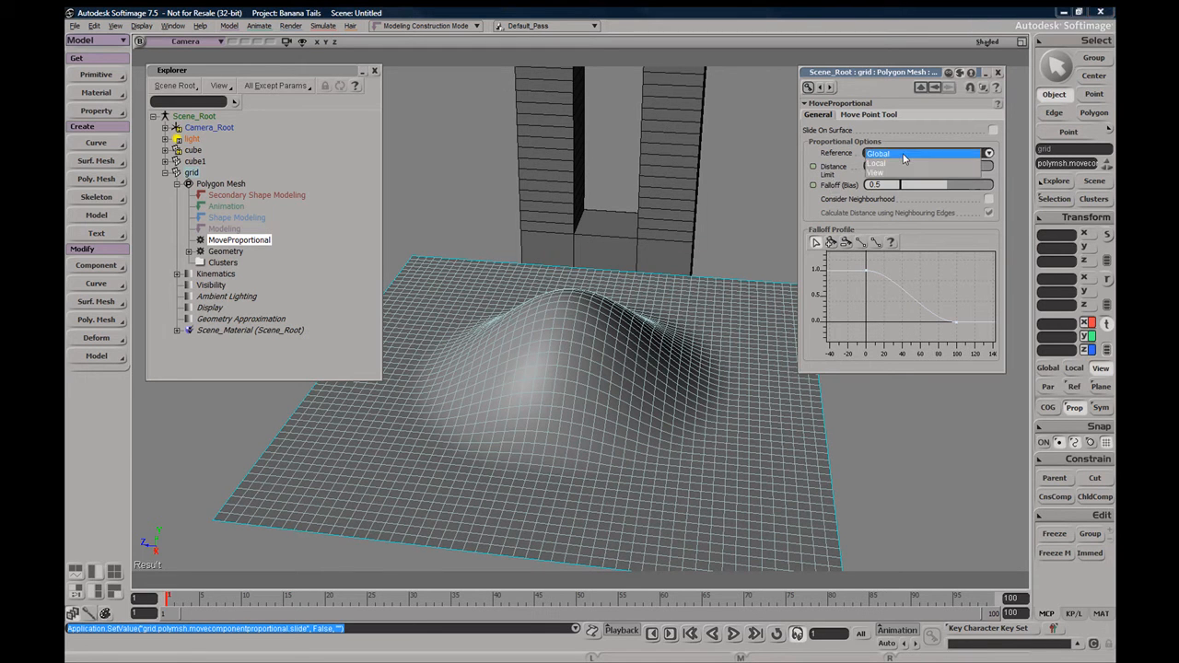
left_click(902, 163)
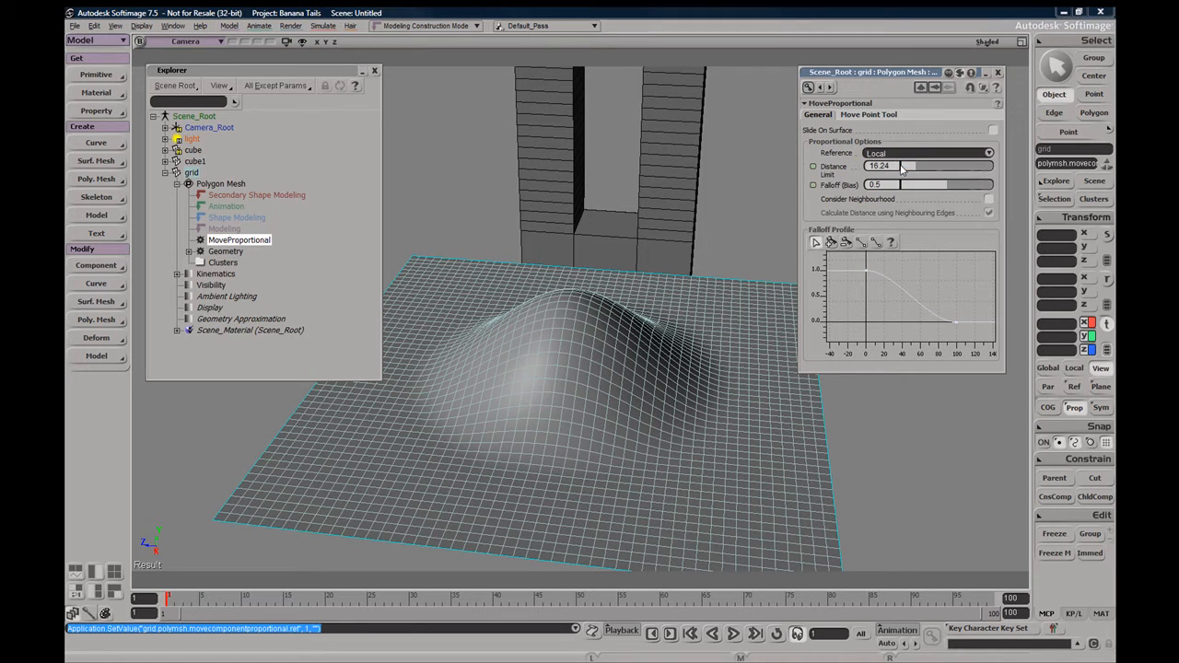
left_click(891, 155)
left_click(880, 146)
Set the proportional Distance Limit to about 23.129 and the Falloff (Bias) to about 0.49
mouse_move(910, 169)
left_mouse_down()
mouse_move(942, 168)
mouse_move(920, 168)
mouse_move(943, 191)
mouse_move(923, 186)
left_mouse_up()
key("s")
right_click_drag(693, 255, 666, 301)
key("s")
right_click_drag(626, 350, 680, 329)
key("s")
key("s")
right_click_drag(611, 376, 512, 367)
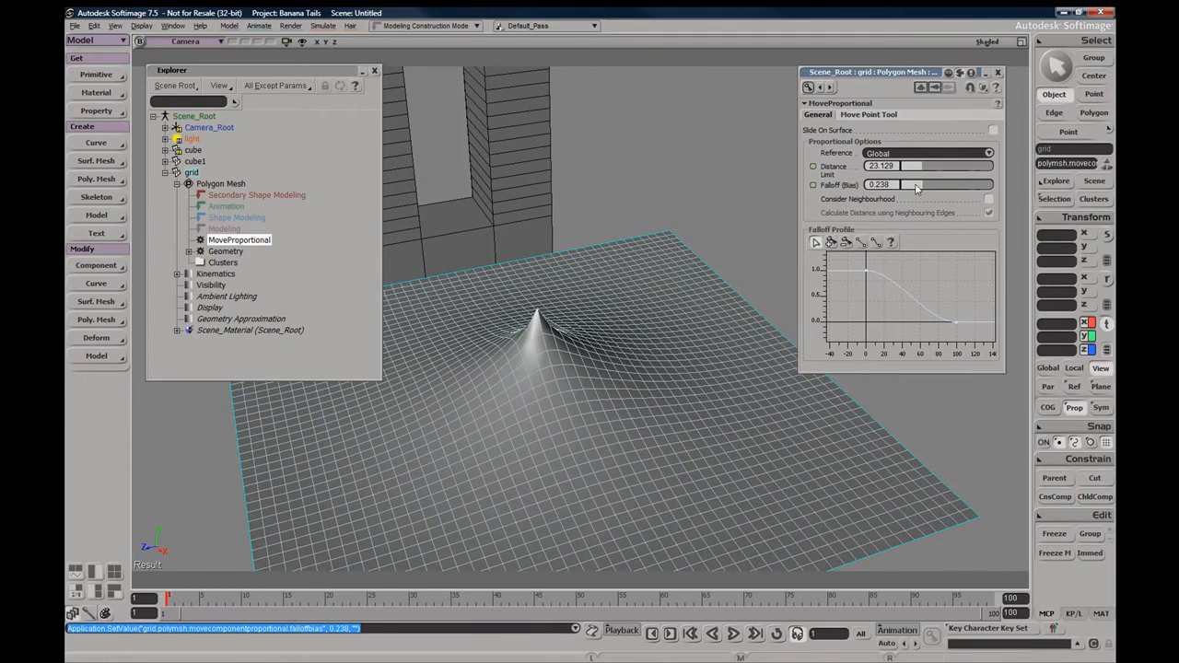
left_click_drag(916, 189, 946, 187)
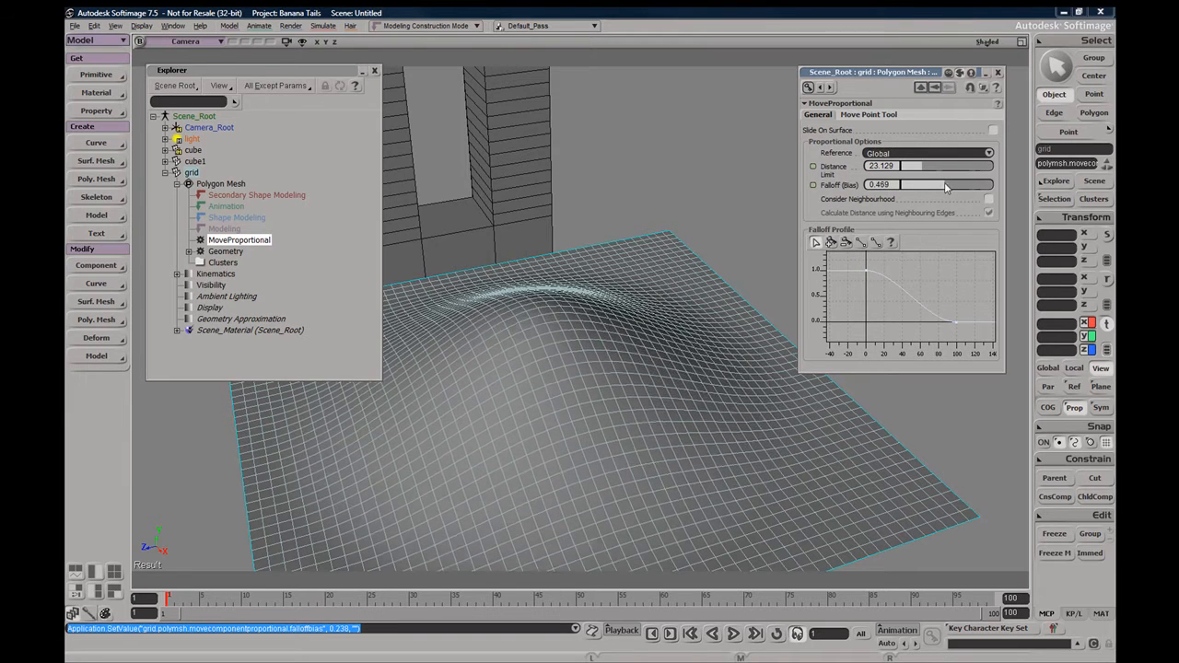
right_click_drag(665, 335, 496, 312)
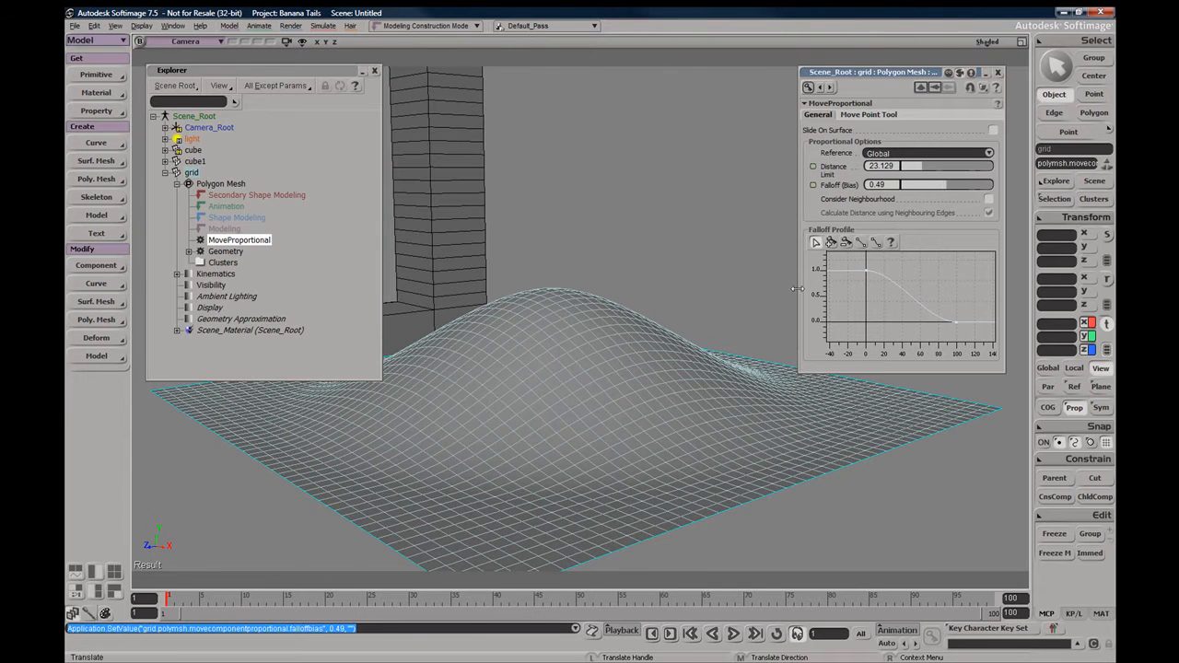
Add a key to the Falloff Profile curve roughly midway between its two end keys
left_click(831, 243)
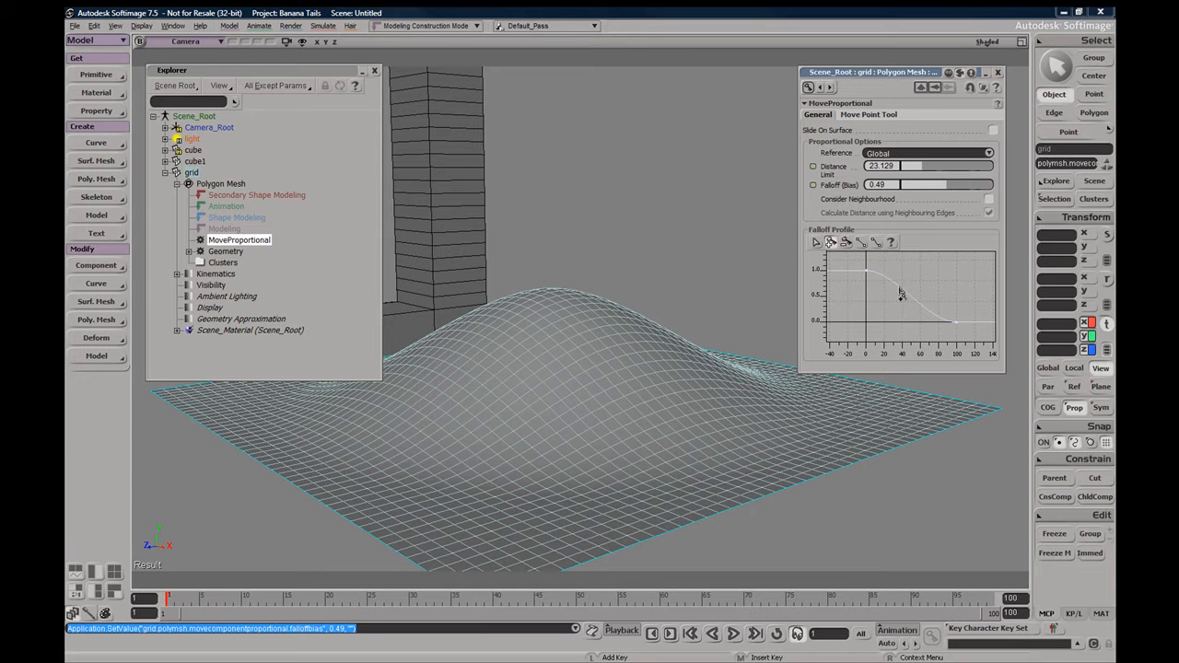
left_click(817, 243)
left_click(889, 287)
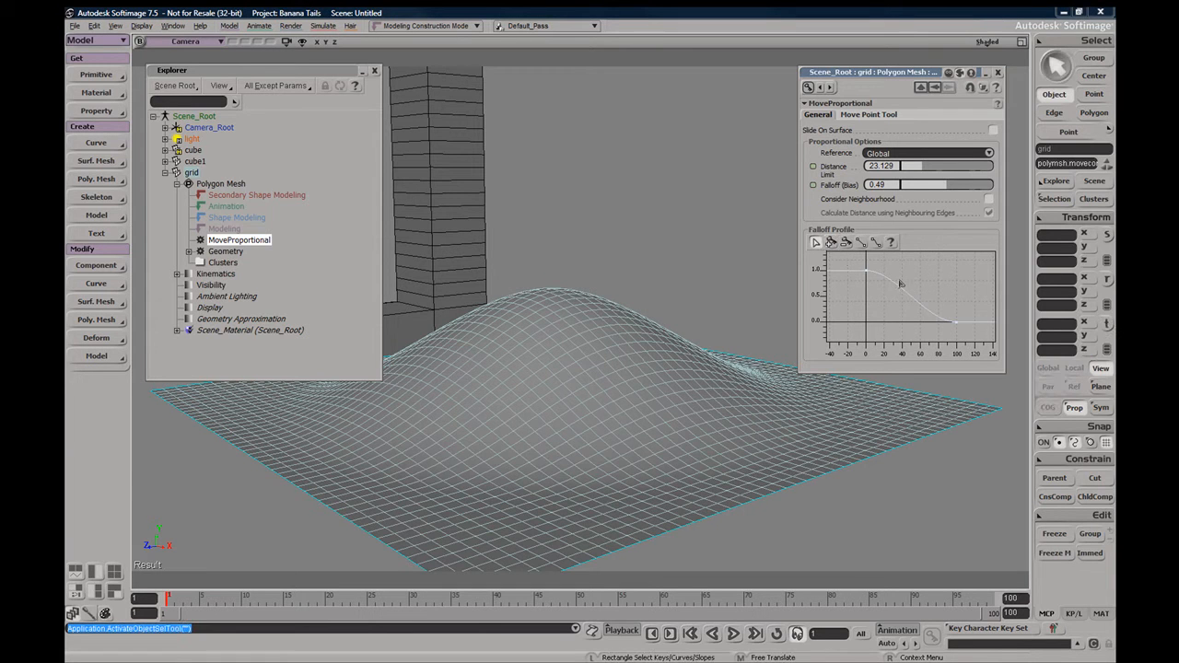
left_click(832, 243)
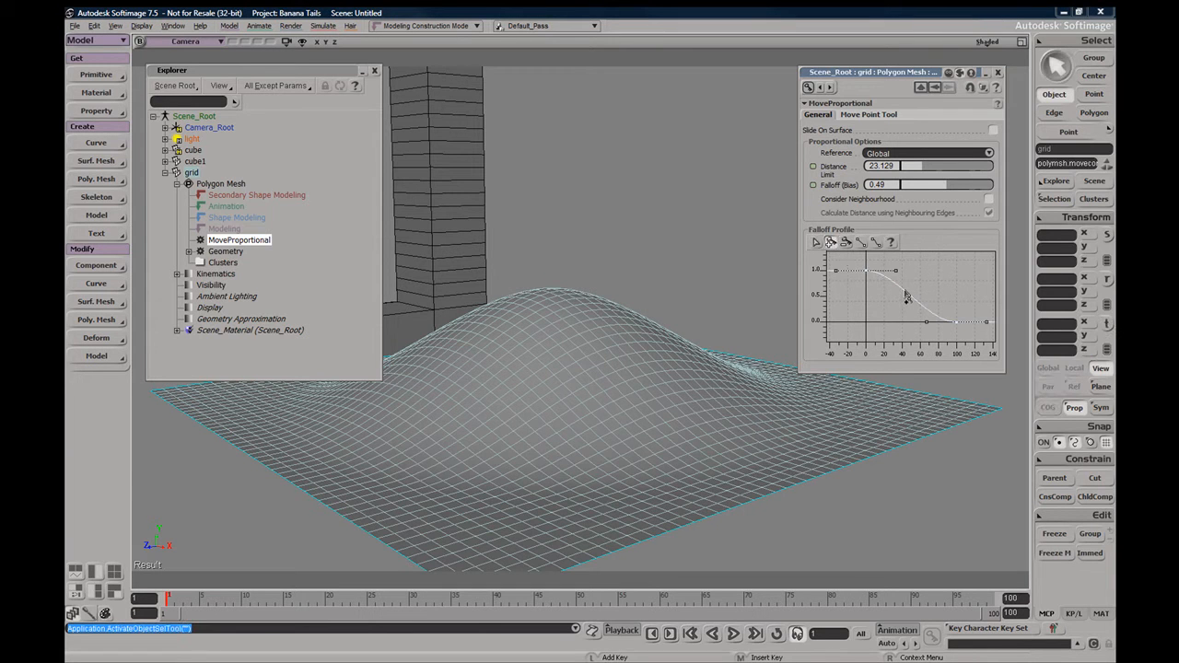
left_click(905, 291)
middle_click(663, 312)
right_click(664, 311)
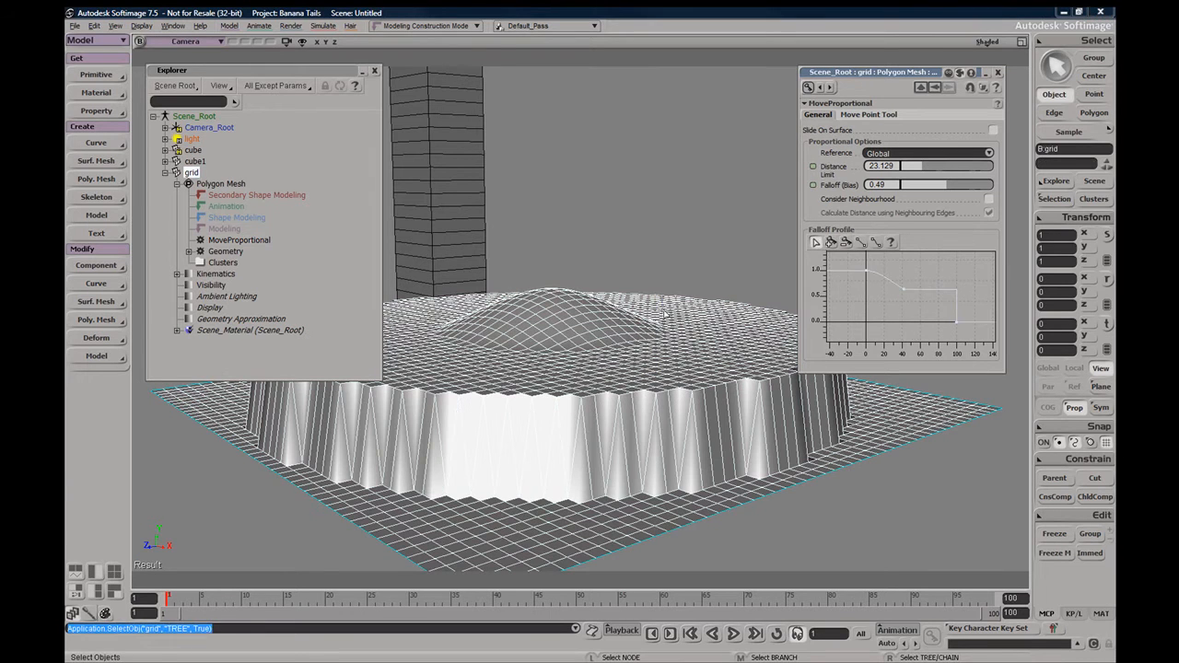
key("s")
right_click_drag(703, 300, 651, 350)
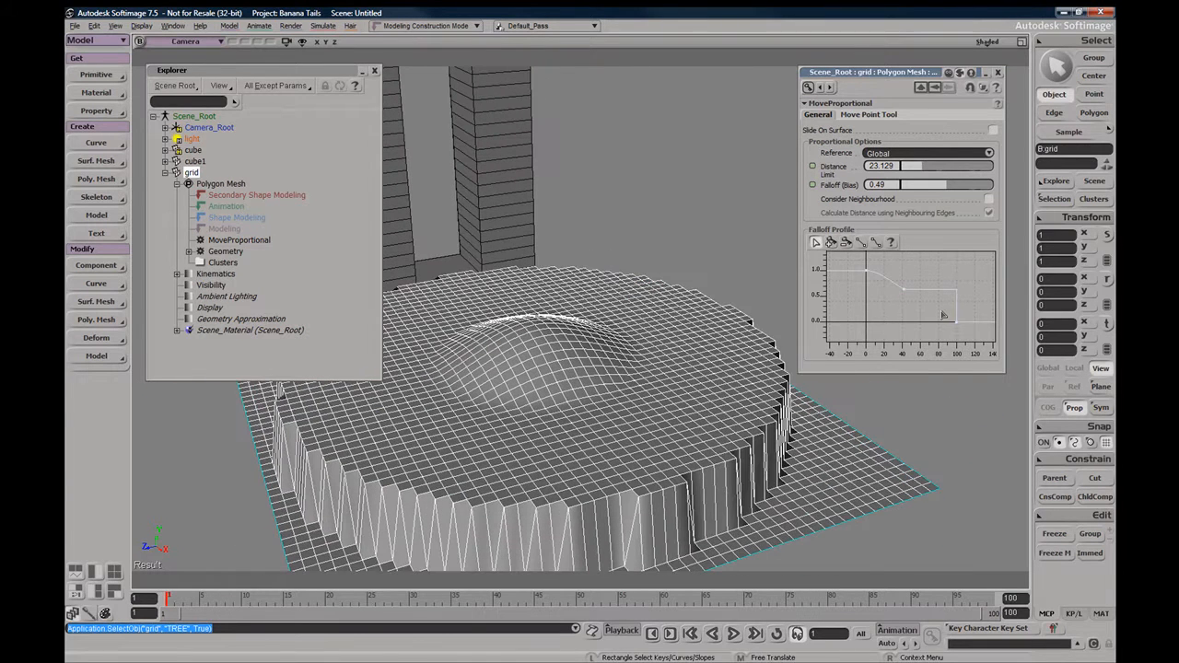
Move the middle falloff key to about 43.0 at height 0.70 and make its outgoing curve segment linear
key("space")
left_click_drag(966, 284, 905, 286)
left_click_drag(976, 274, 898, 342)
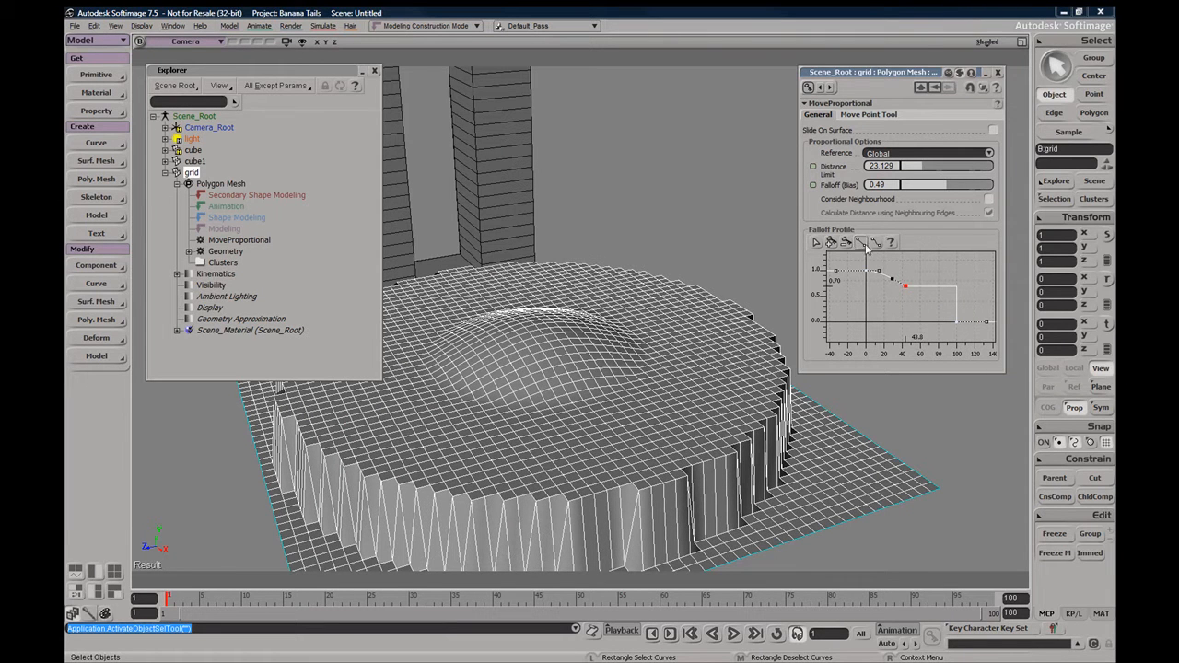
left_click(865, 245)
key("s")
middle_click_drag(666, 350, 678, 293)
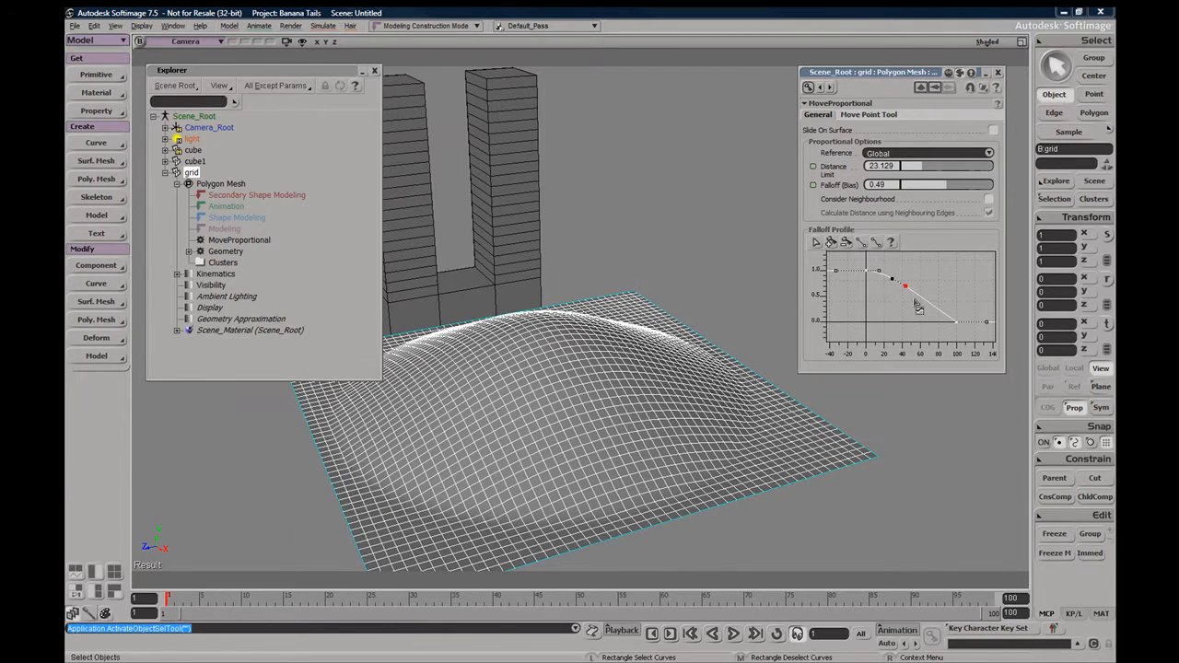
Add another falloff key and reshape the profile into a central dip followed by a peak at about 67.3 and height 1.03
left_click(831, 243)
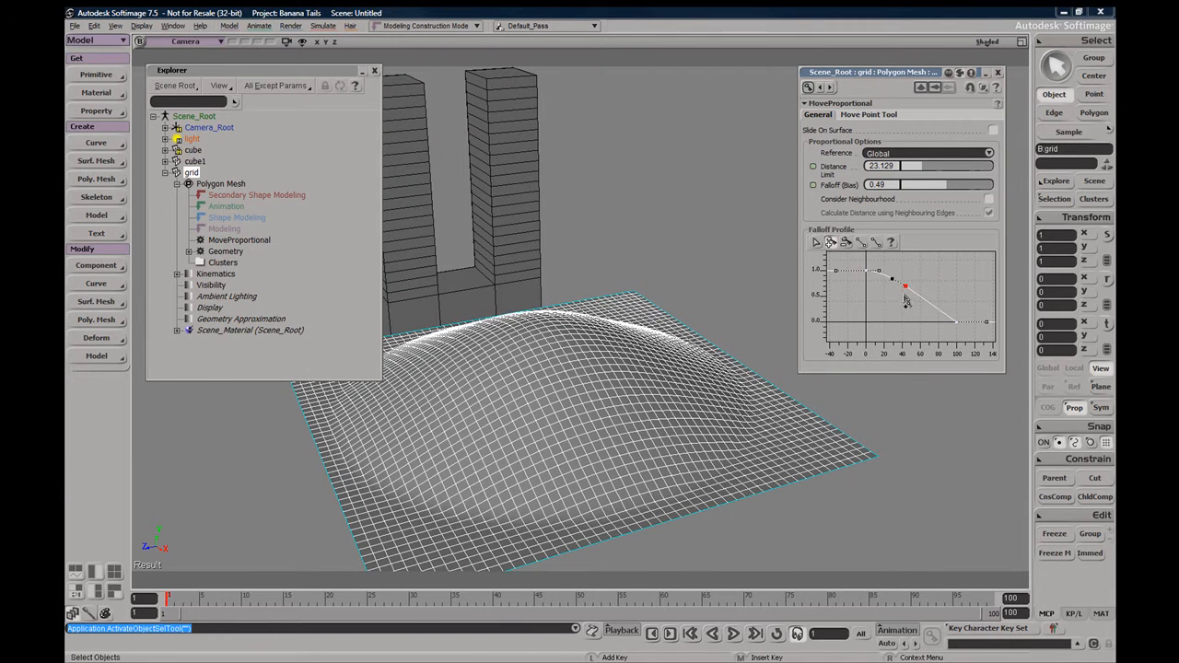
left_click_drag(927, 308, 919, 306)
left_click(815, 242)
mouse_move(906, 295)
left_mouse_down()
mouse_move(899, 317)
mouse_move(924, 297)
mouse_move(929, 282)
mouse_move(918, 283)
left_mouse_up()
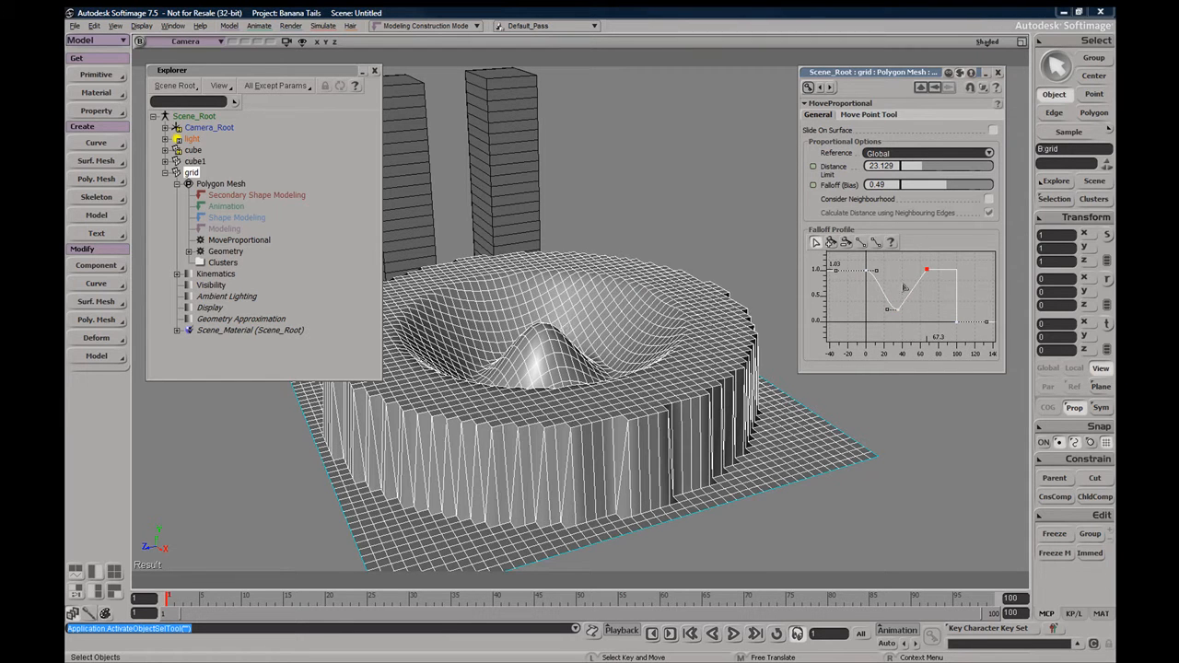
key("s")
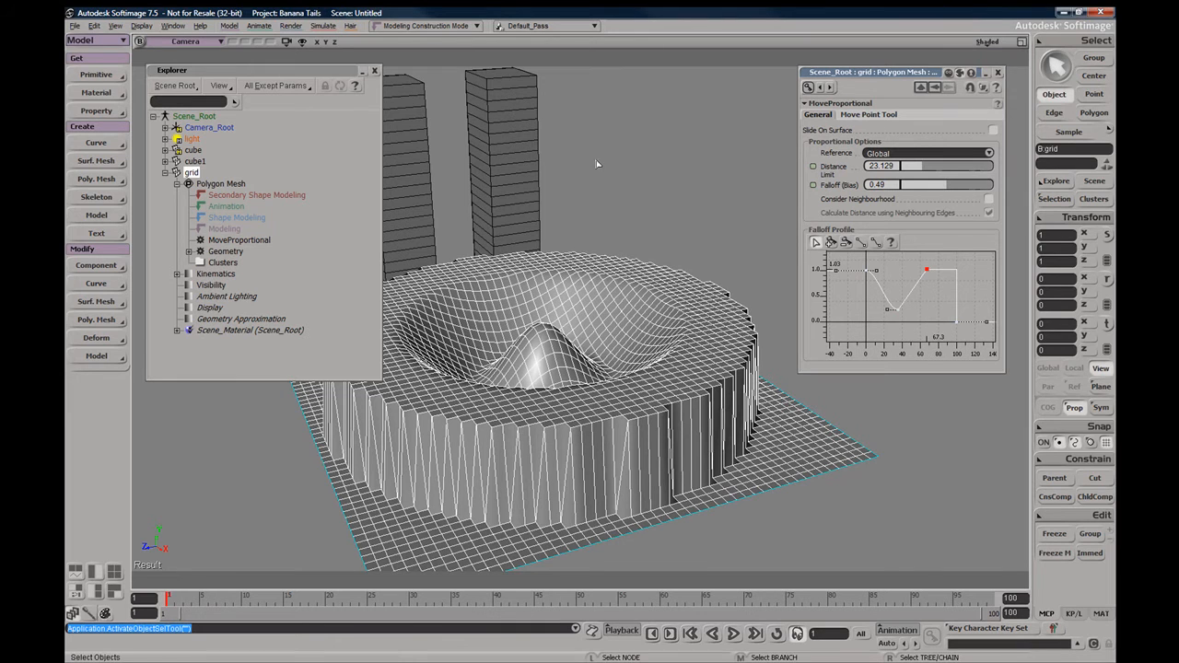
right_click_drag(599, 178, 559, 227)
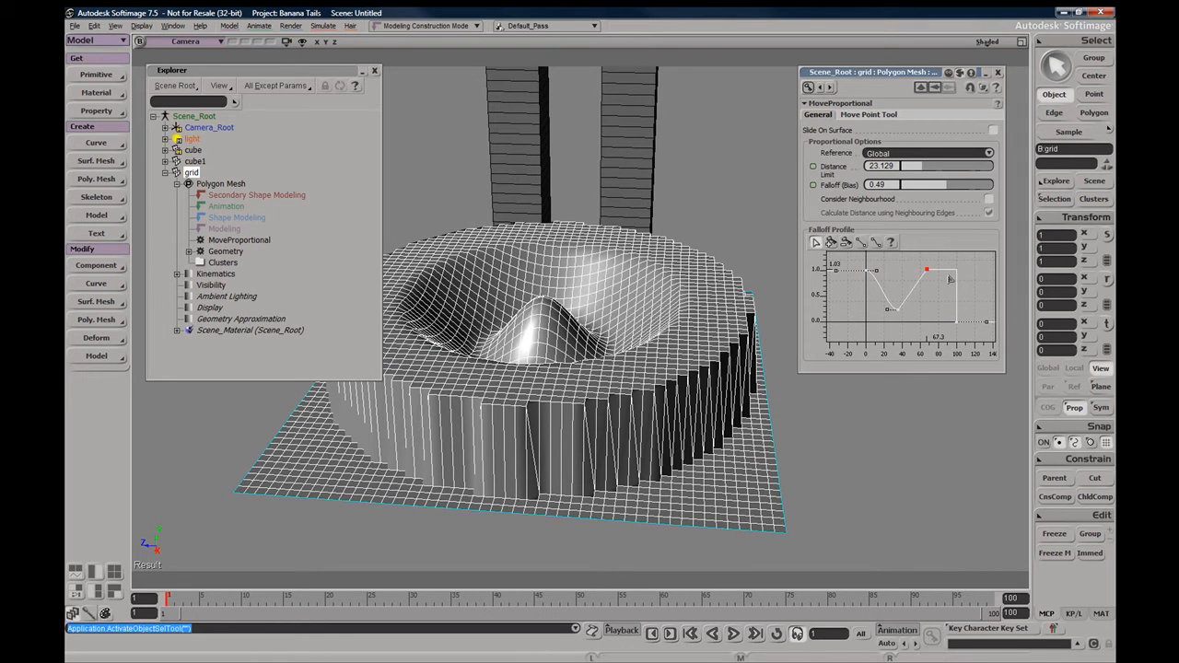
Apply smooth spline interpolation to all the Falloff Profile keys, starting with the last two
left_click_drag(980, 261, 905, 355)
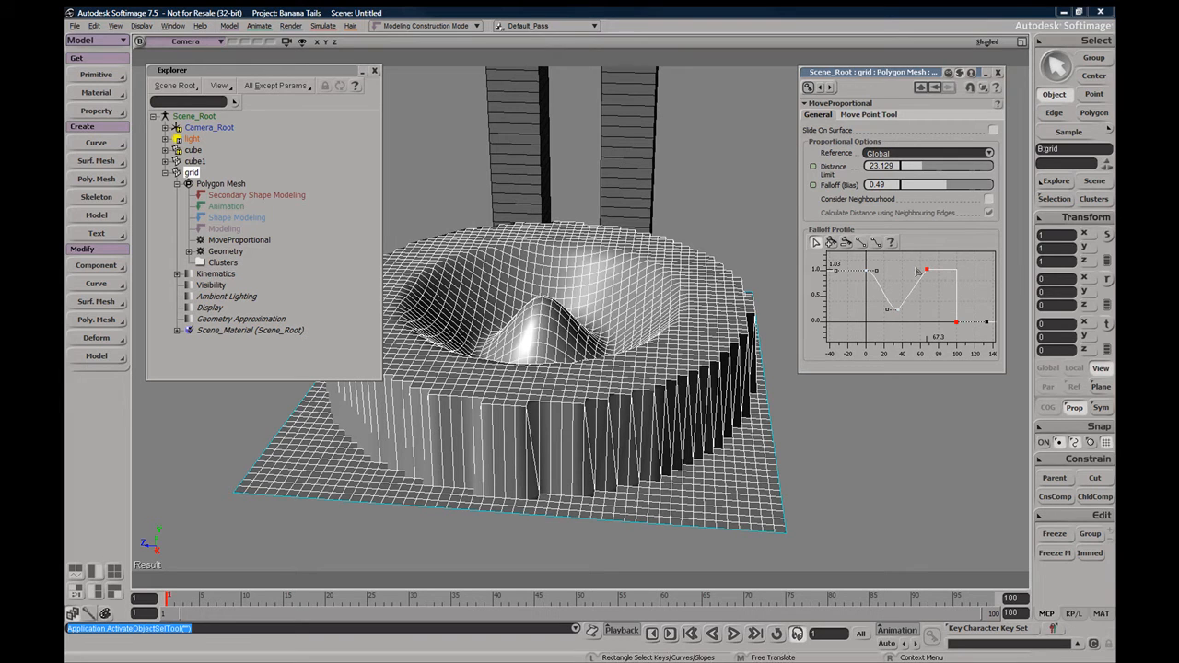
left_click(876, 244)
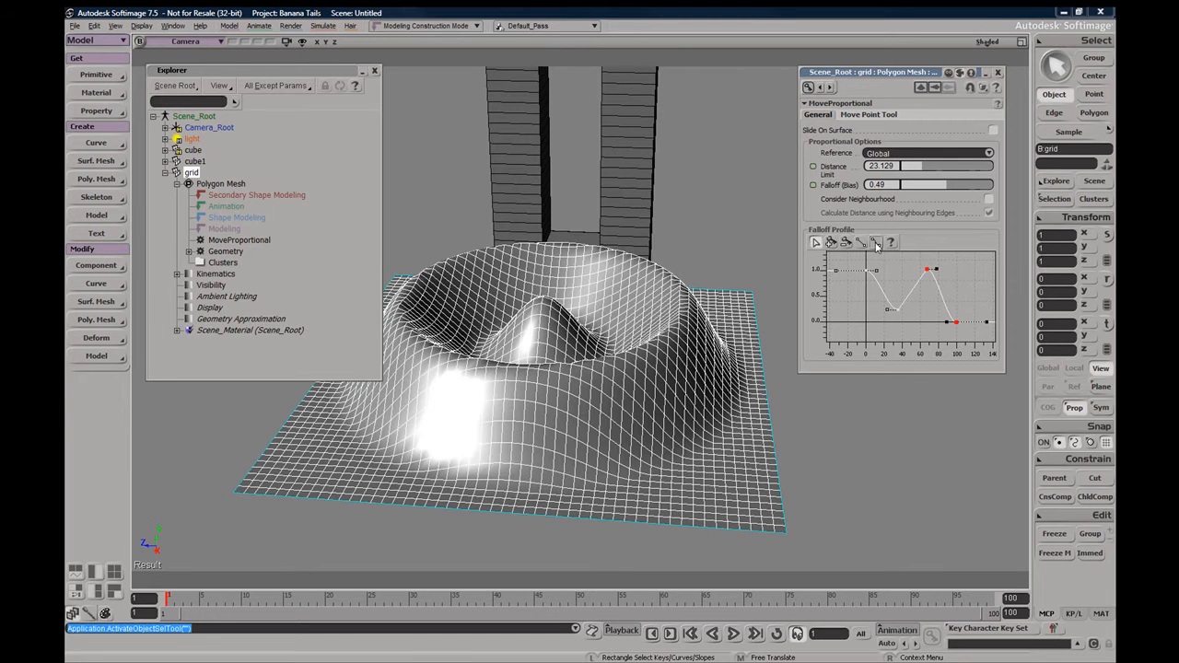
left_click_drag(849, 259, 966, 344)
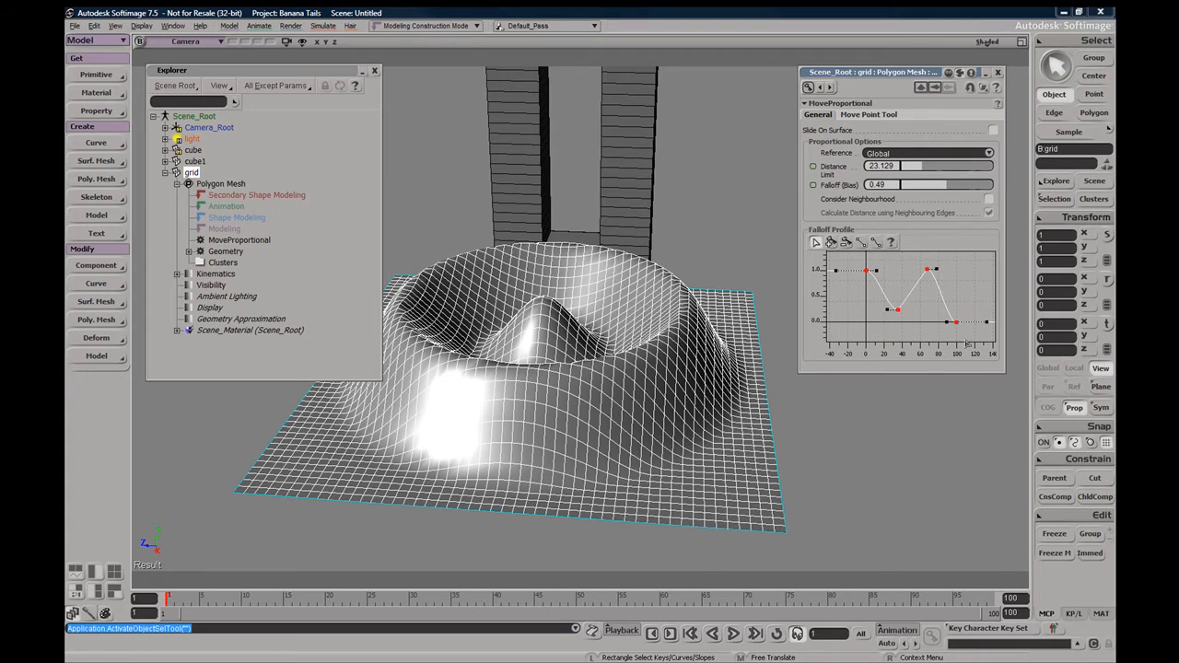
left_click(876, 243)
key("s")
middle_click_drag(580, 277, 577, 238)
right_click_drag(578, 238, 536, 245)
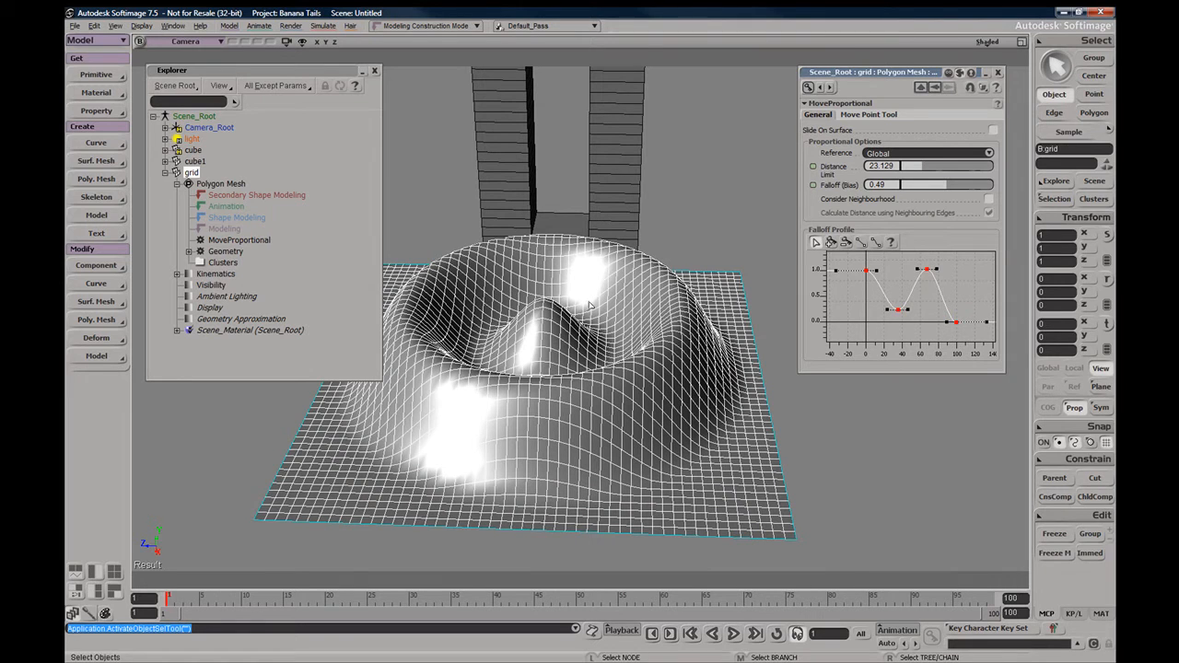
left_click(868, 117)
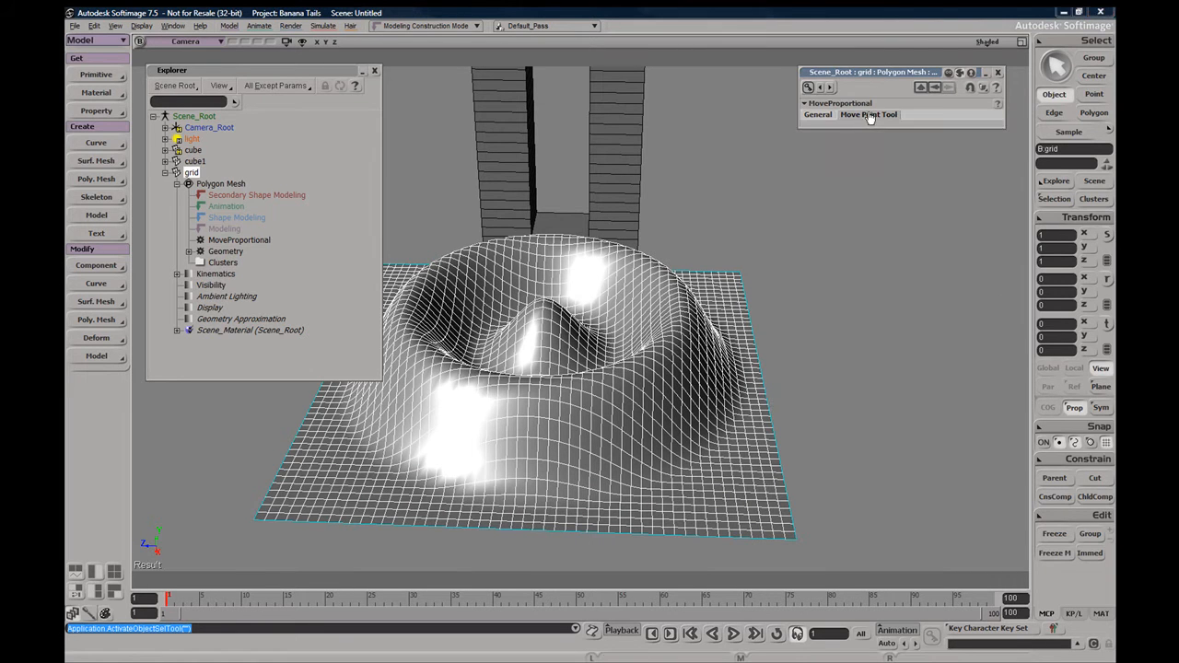
left_click(817, 114)
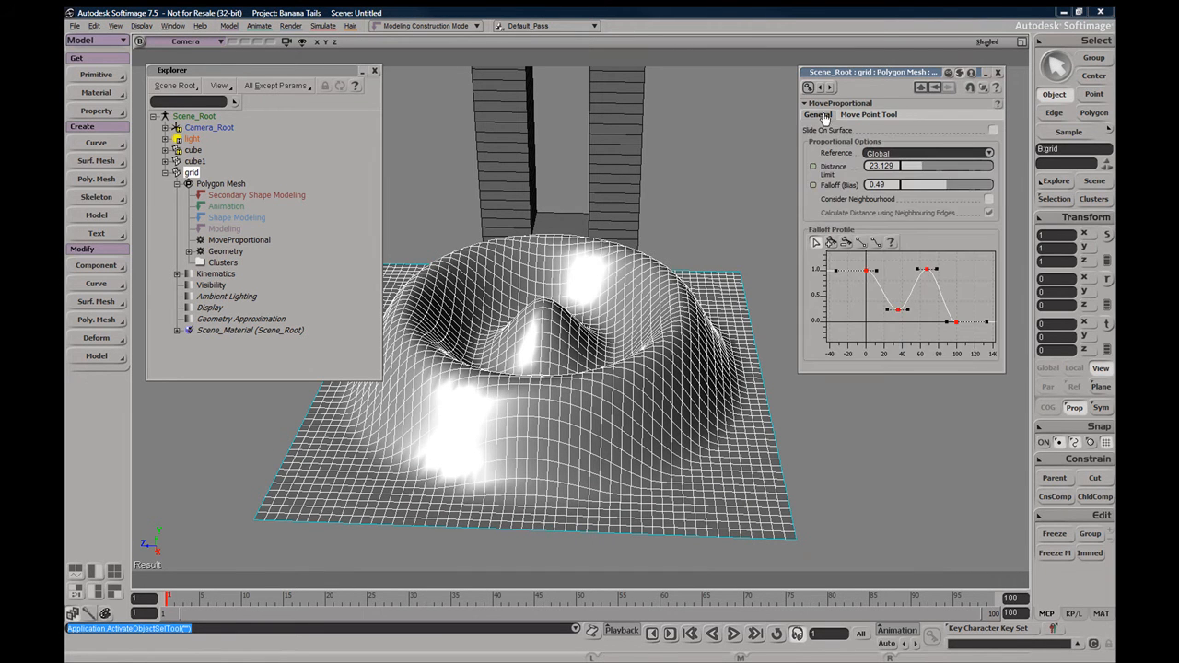
left_click(861, 118)
left_click(819, 117)
Select cube1, the two-towered object behind the deformed grid
key("s")
middle_click_drag(598, 258, 613, 231)
left_click_drag(613, 231, 621, 264)
middle_click_drag(621, 263, 596, 261)
mouse_move(596, 262)
right_mouse_down()
mouse_move(527, 244)
mouse_move(492, 250)
mouse_move(610, 248)
mouse_move(592, 264)
right_mouse_up()
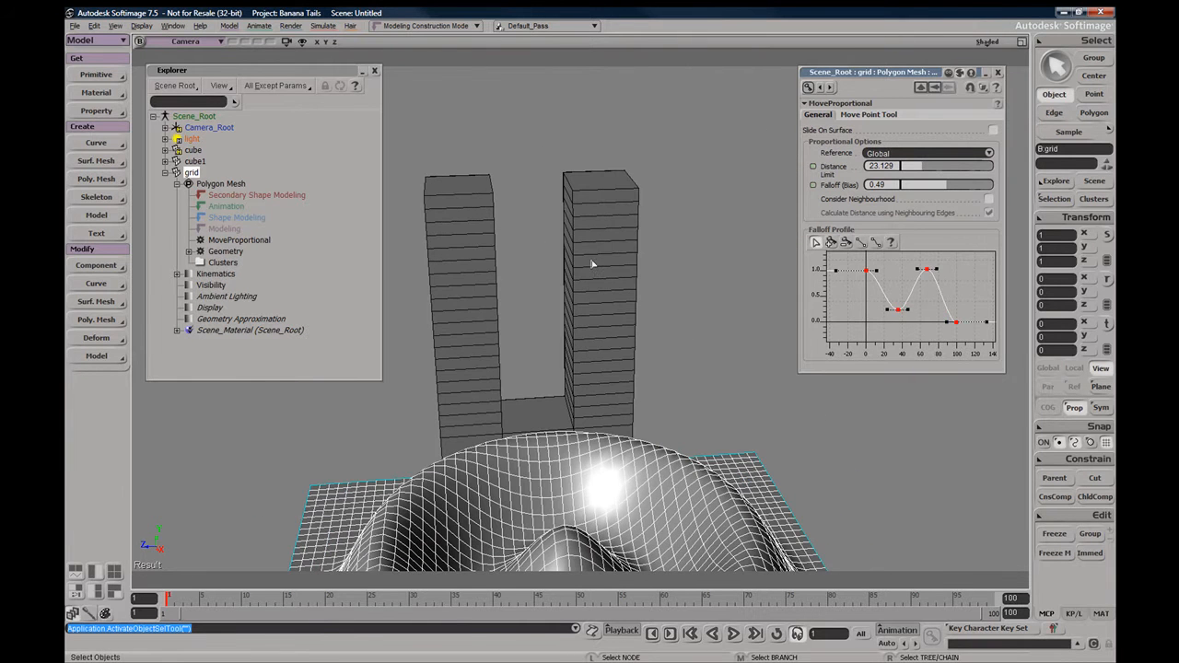
left_click(614, 247)
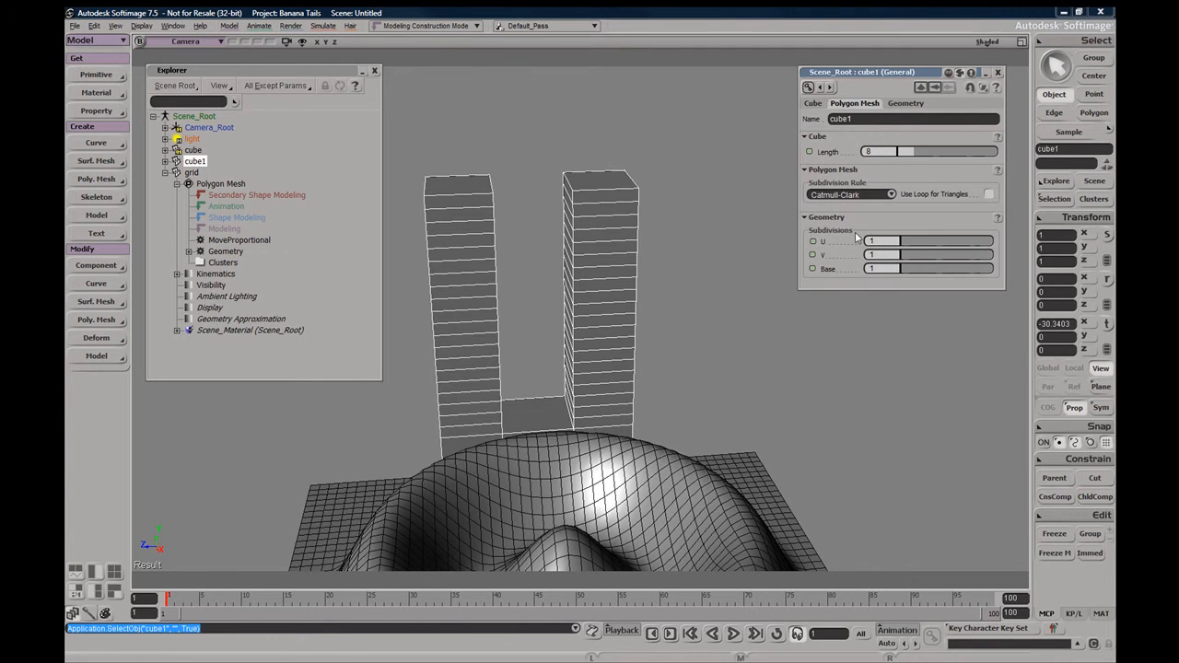
Replace the grid's MoveProportional property page with the general proportional modelling settings, and position that page clear of the two towers
left_click(937, 87)
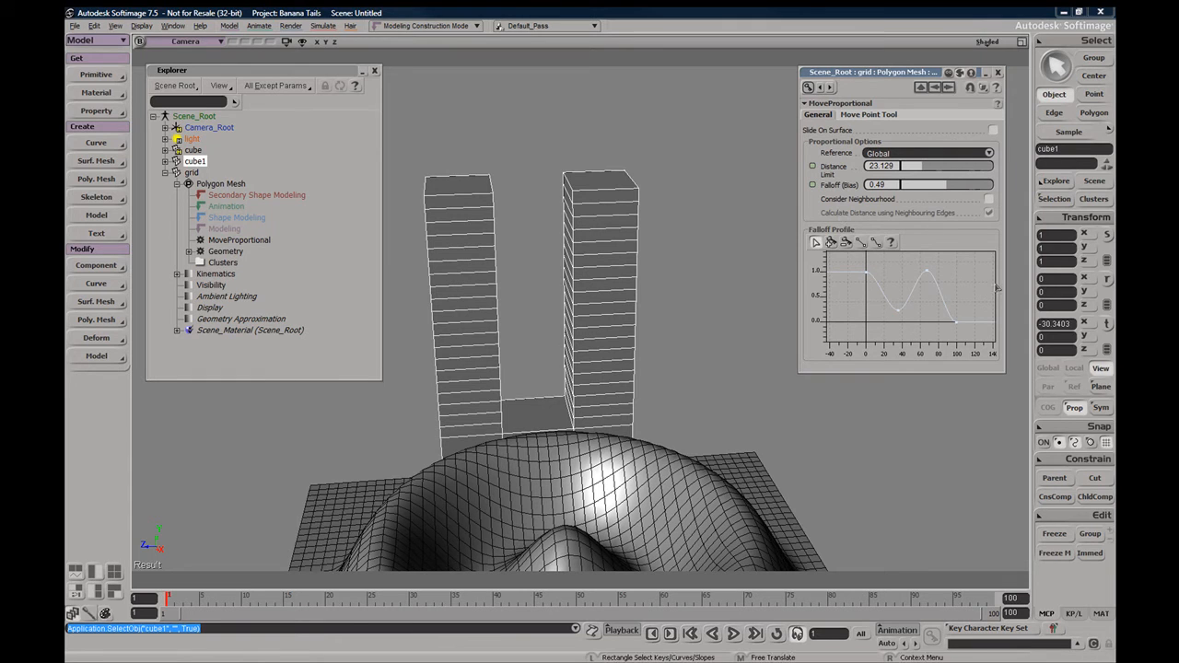
left_click(997, 72)
left_click(1076, 408)
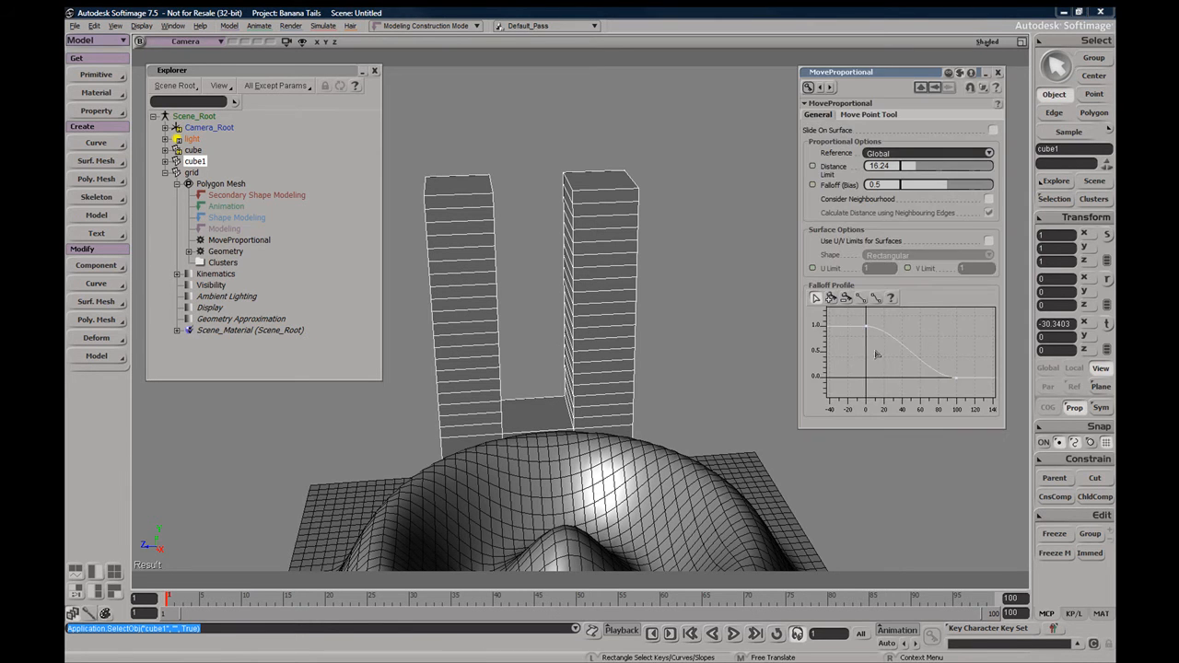
left_click_drag(888, 81, 848, 85)
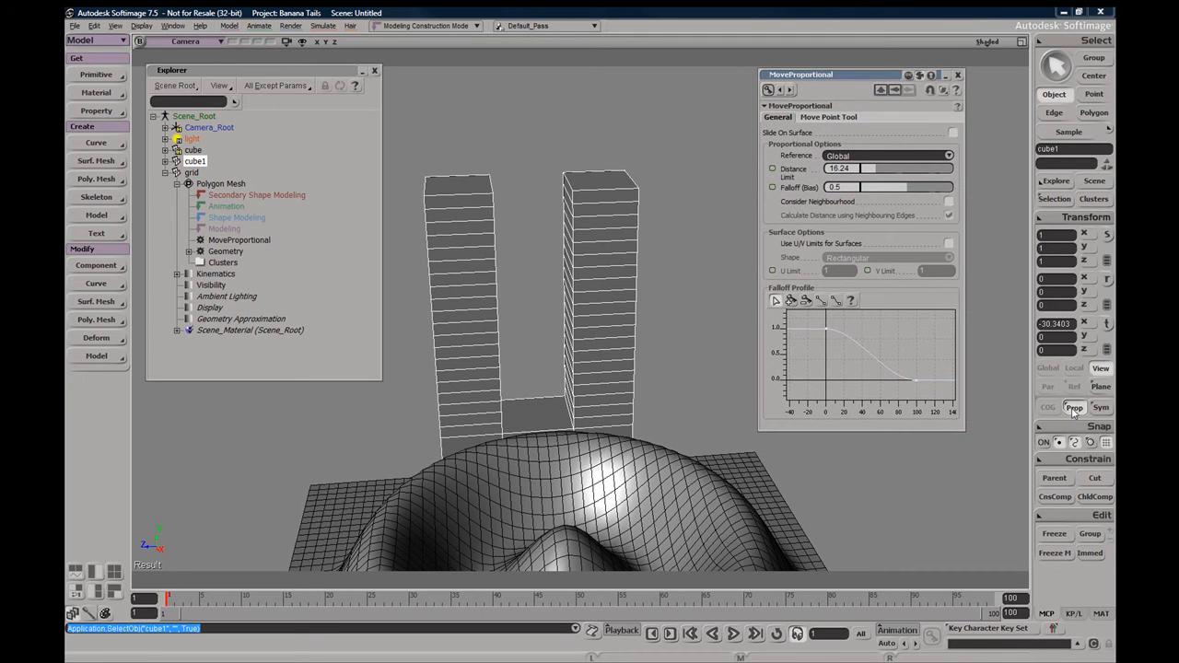
left_click(96, 266)
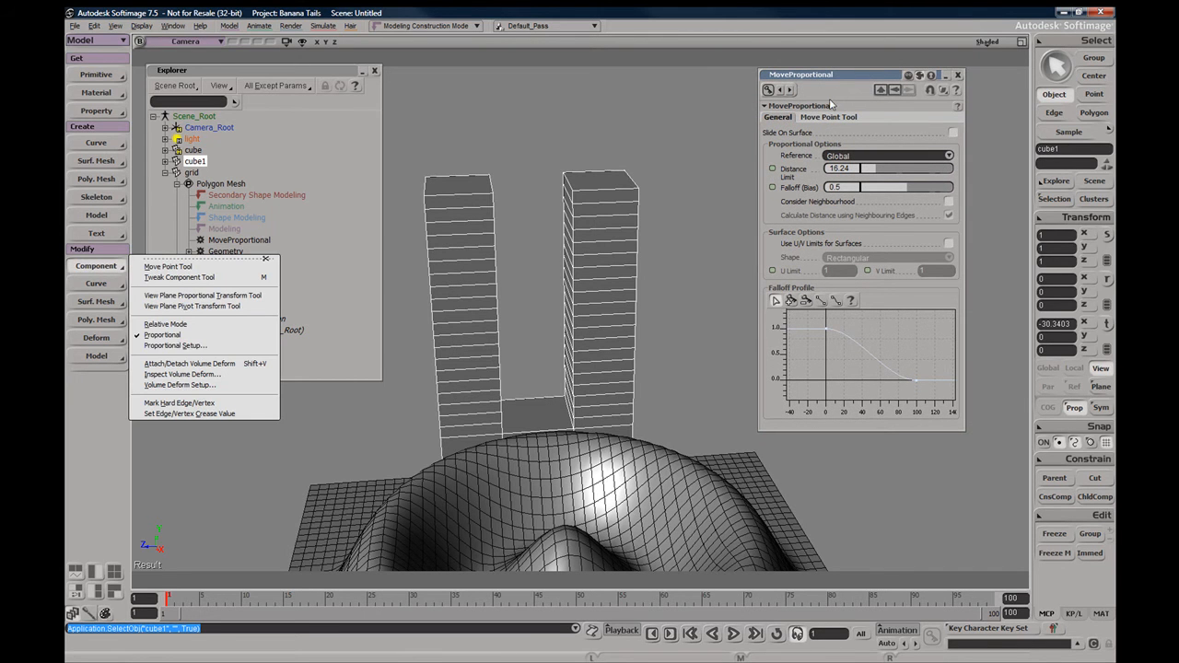
left_click(839, 73)
left_click_drag(834, 81, 817, 63)
Activate the Tweak Component tool on cube1 and increase the proportional Distance Limit to about 41.899
key("s")
right_click_drag(513, 303, 556, 316)
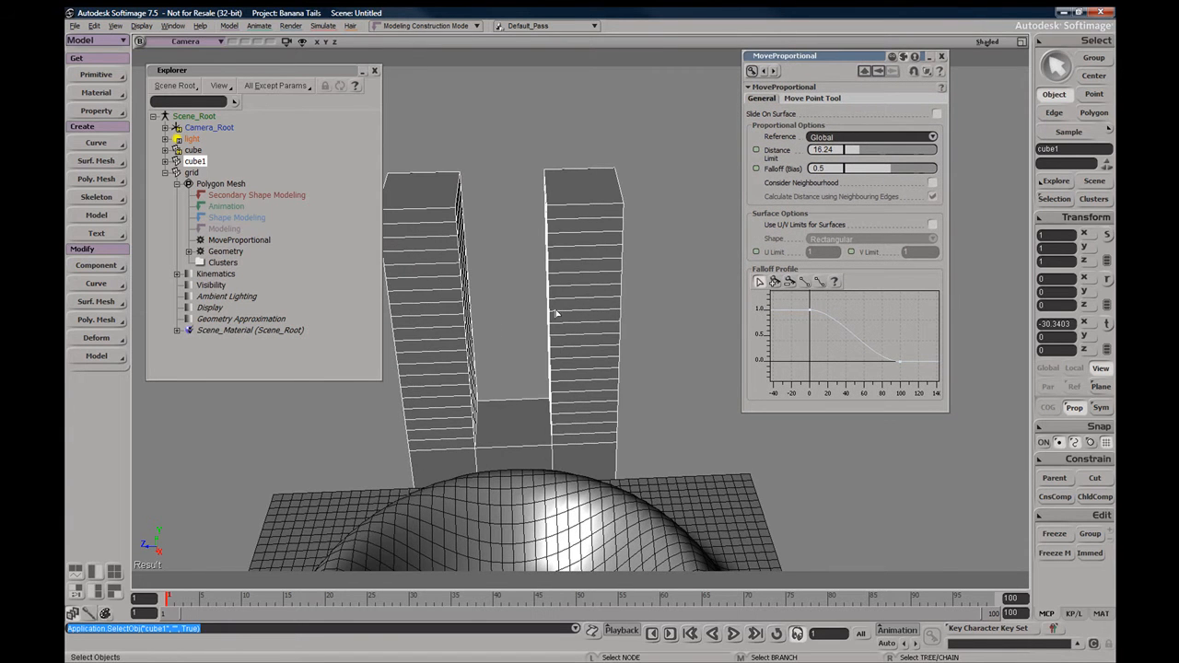
key("m")
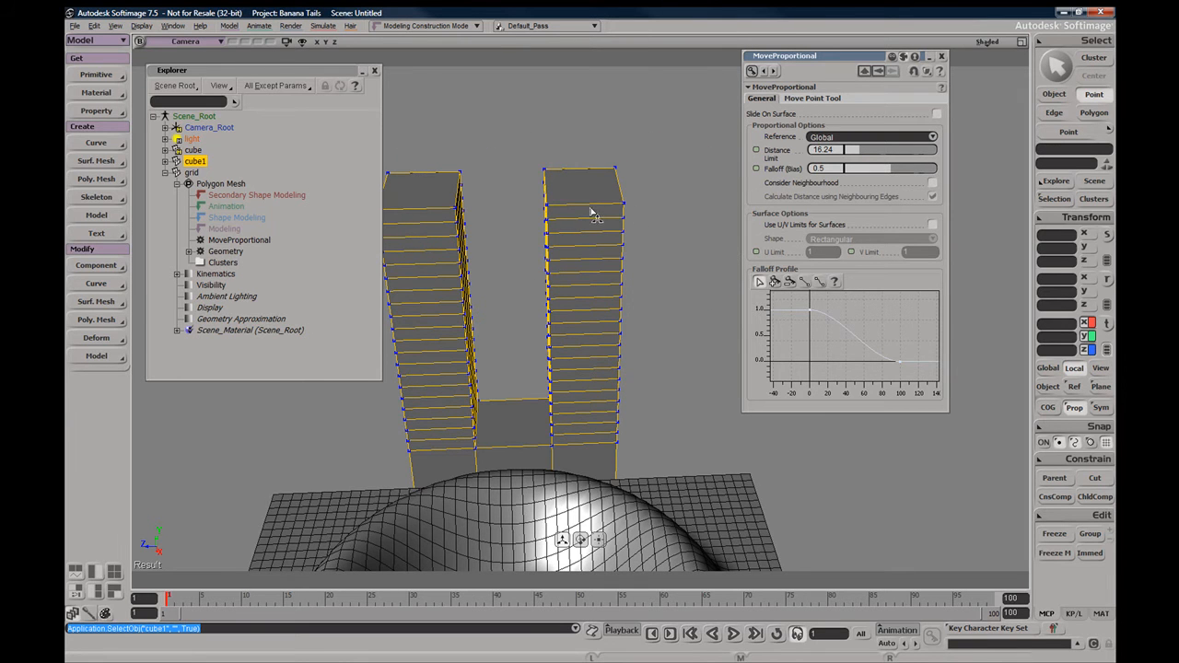
scroll(576, 203, "up", 2)
key("r")
left_click_drag(578, 215, 592, 202)
key("s")
middle_click_drag(592, 203, 584, 197)
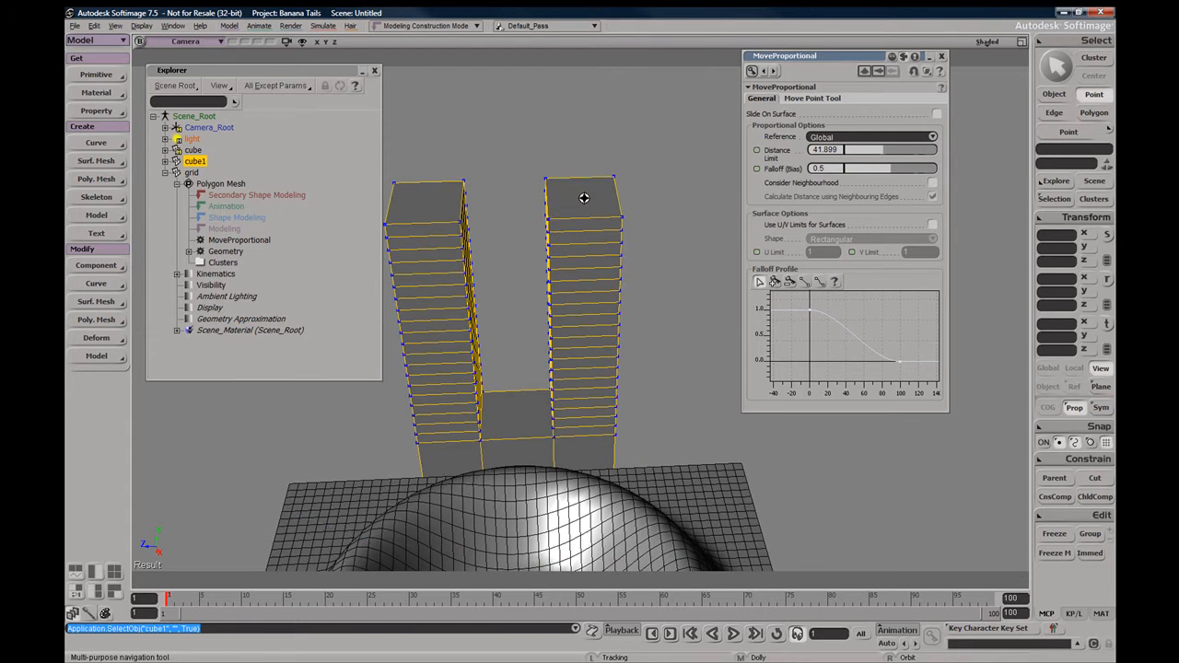
Try to bend cube1's right tower proportionally by moving its top polygon with Consider Neighbourhood off, and undo the move
key("m")
left_click(582, 205)
left_click_drag(657, 222, 613, 296)
key("ctrl+z")
Try to pull the top polygon of cube1's left tower sideways and down without neighbourhood checking, and undo the deformation
key("s")
right_click_drag(609, 291, 614, 427)
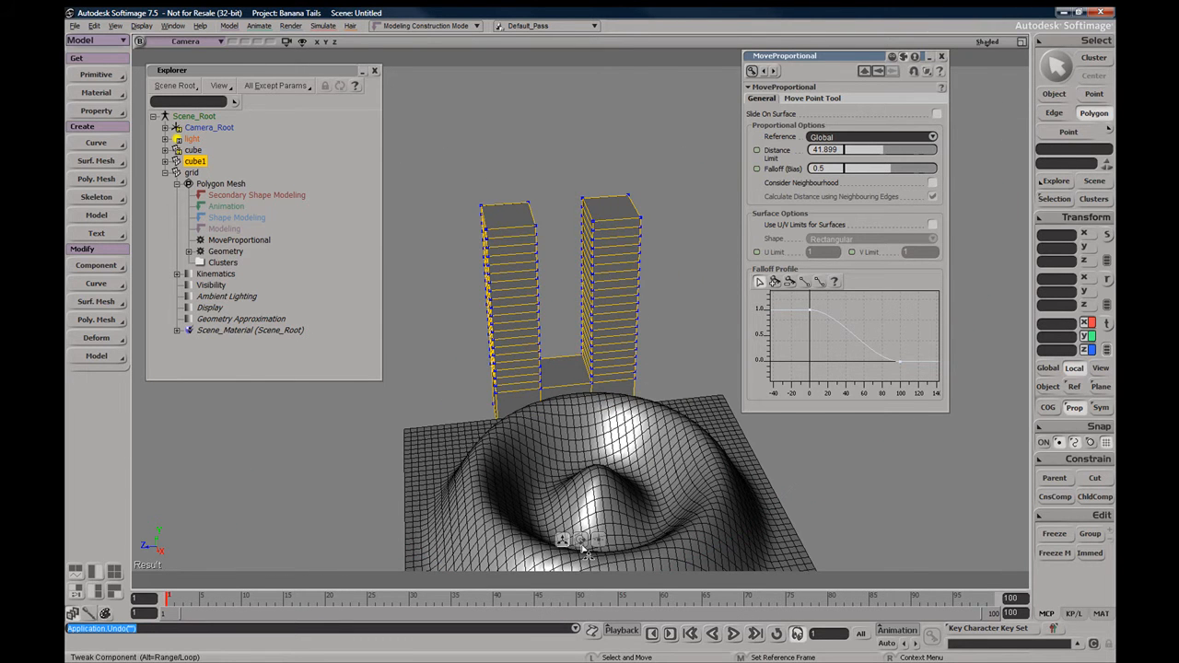
right_click_drag(610, 477, 644, 332)
key("s")
right_click_drag(572, 383, 570, 371)
left_click_drag(467, 261, 309, 406)
key("ctrl+z")
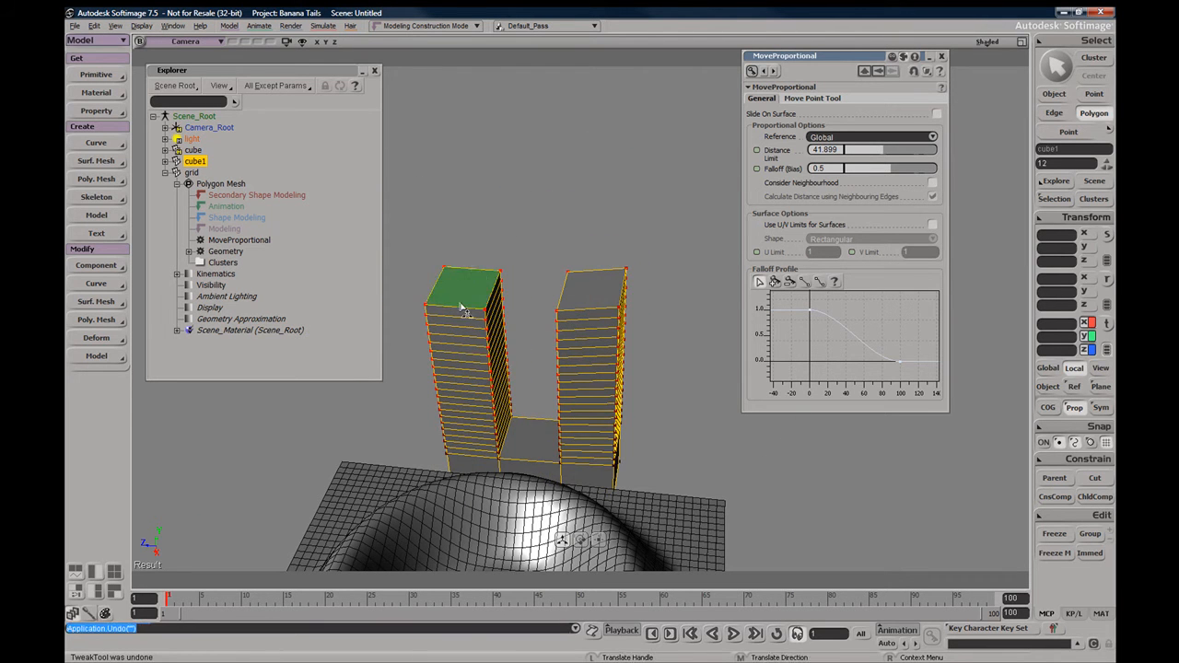
key("ctrl+z")
Enable Consider Neighbourhood for proportional modelling
key("s")
right_click_drag(484, 308, 564, 269)
key("v")
left_click(934, 184)
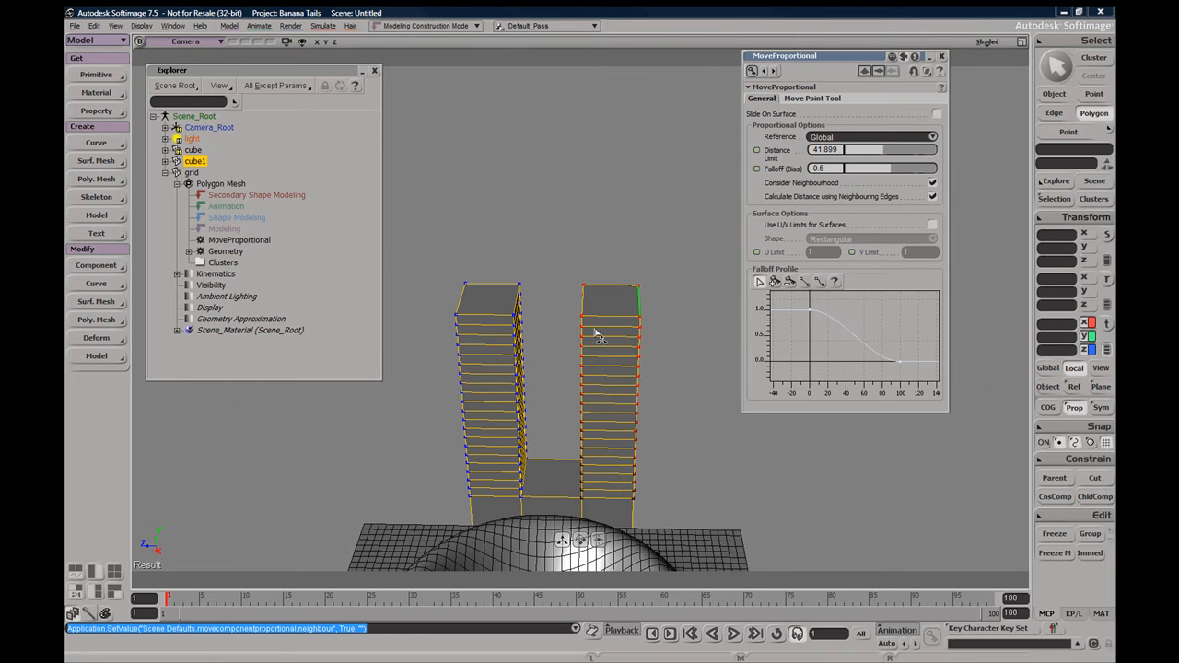
Cross the two towers by moving the right tower's top polygon toward the left and the left tower's top toward the right
key("s")
right_click_drag(599, 395, 580, 285)
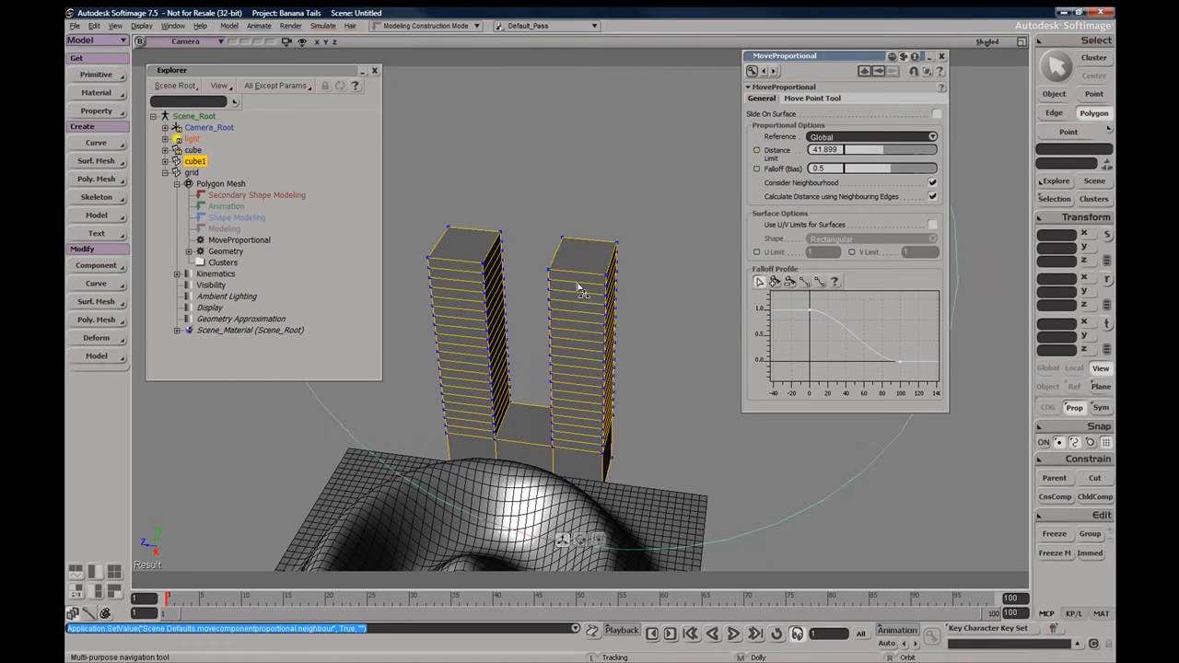
key("s")
left_click_drag(584, 400, 578, 372)
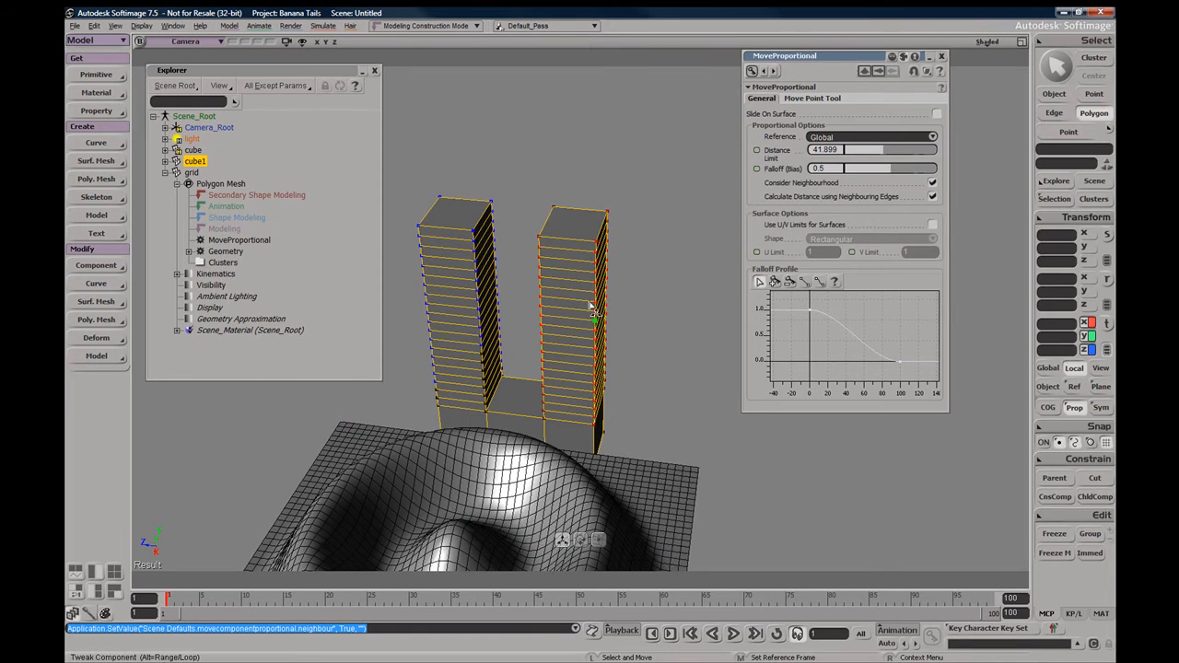
key("s")
right_click_drag(558, 229, 598, 256)
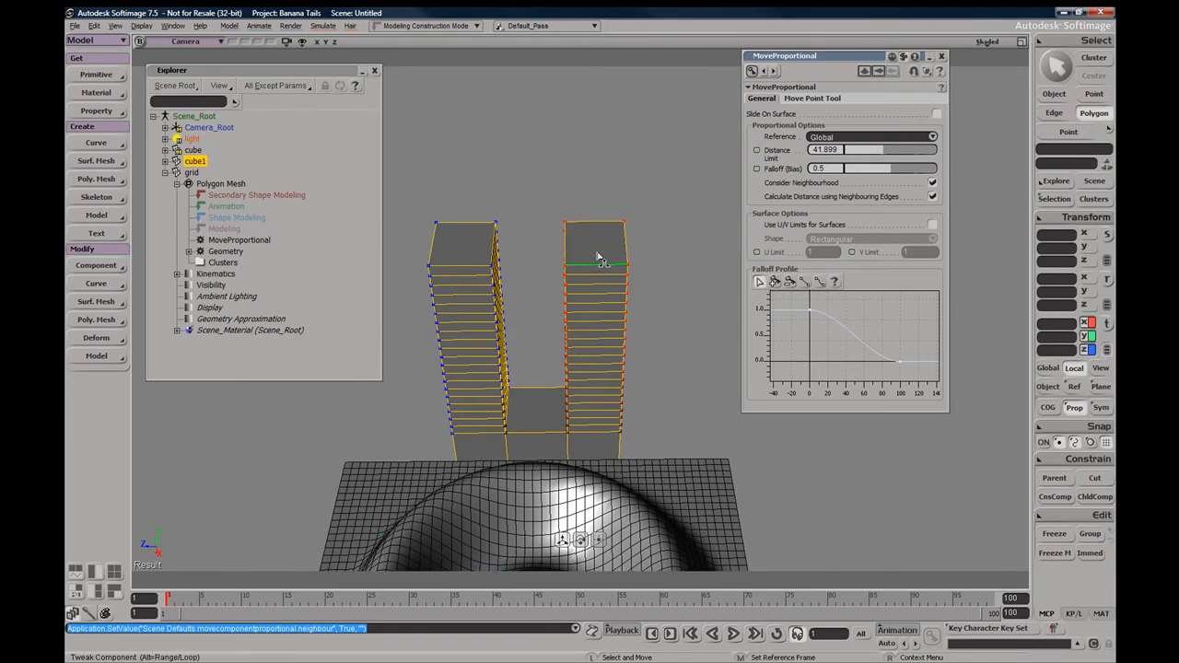
left_click_drag(593, 246, 527, 247)
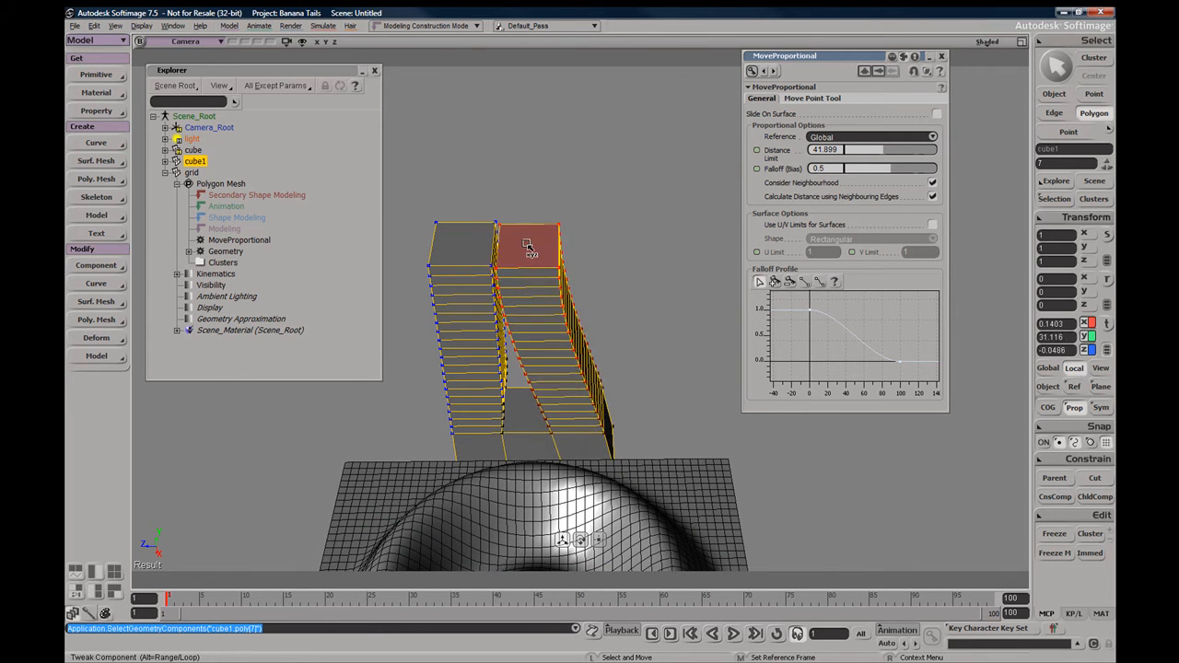
left_click_drag(465, 249, 623, 254)
left_click(539, 212)
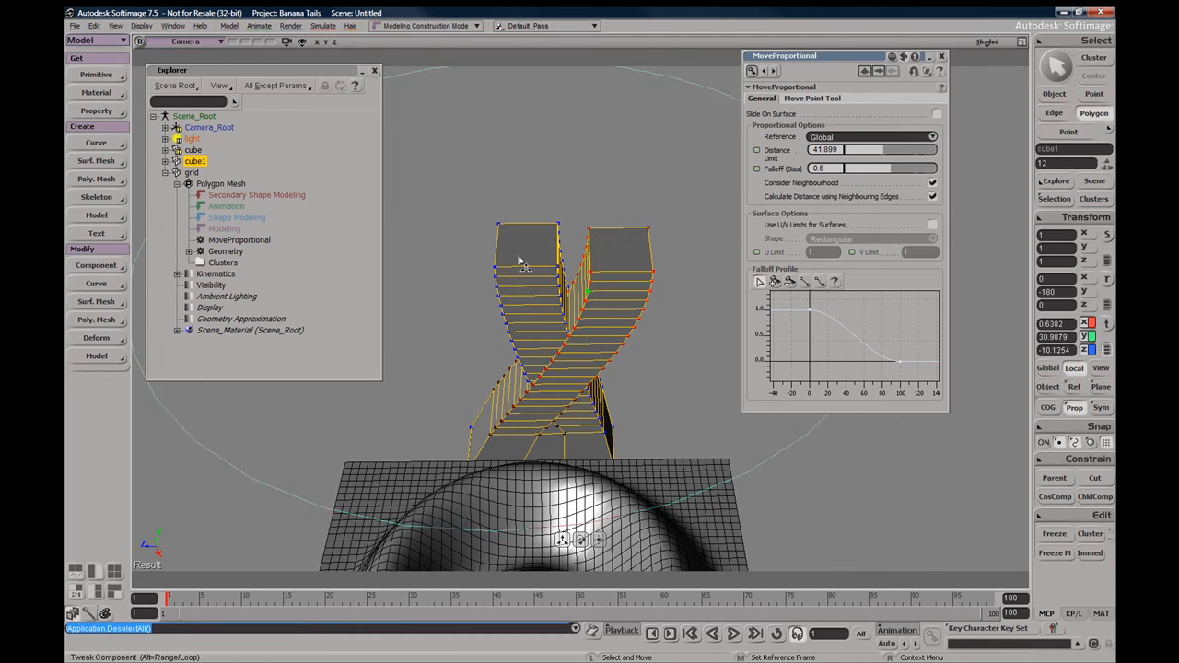
Undo the proportional moves that crossed the two towers
key("ctrl+z")
key("ctrl+z")
key("ctrl+z")
key("ctrl+z")
key("ctrl+z")
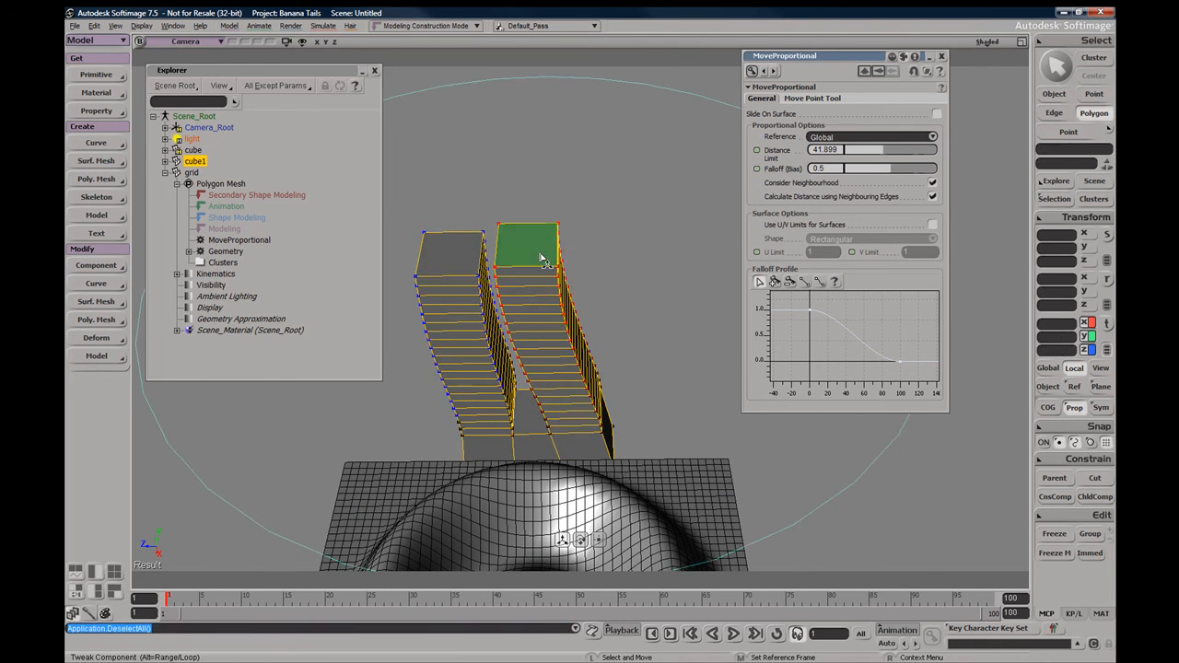
key("ctrl+z")
Try to bend both towers outward, away from each other, by tweaking their top polygons, and undo the result
key("s")
mouse_move(610, 319)
right_mouse_down()
mouse_move(651, 338)
mouse_move(633, 232)
mouse_move(597, 326)
mouse_move(655, 300)
mouse_move(630, 333)
mouse_move(590, 309)
right_mouse_up()
key("m")
key("s")
right_click_drag(603, 268, 642, 295)
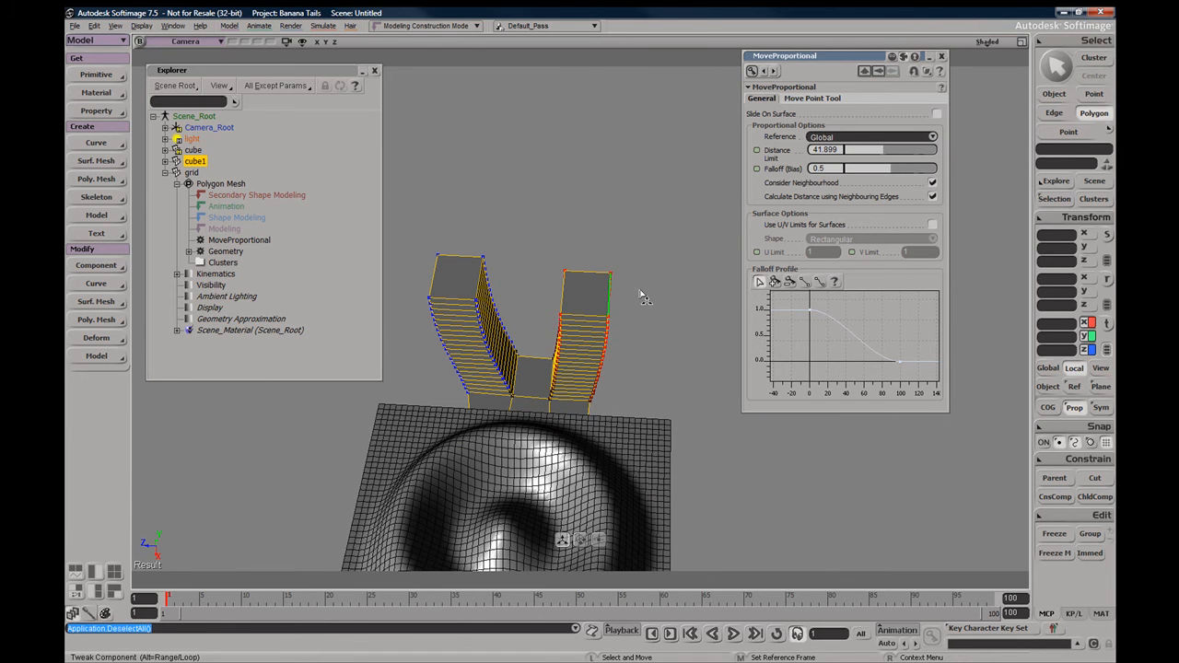
key("ctrl+z")
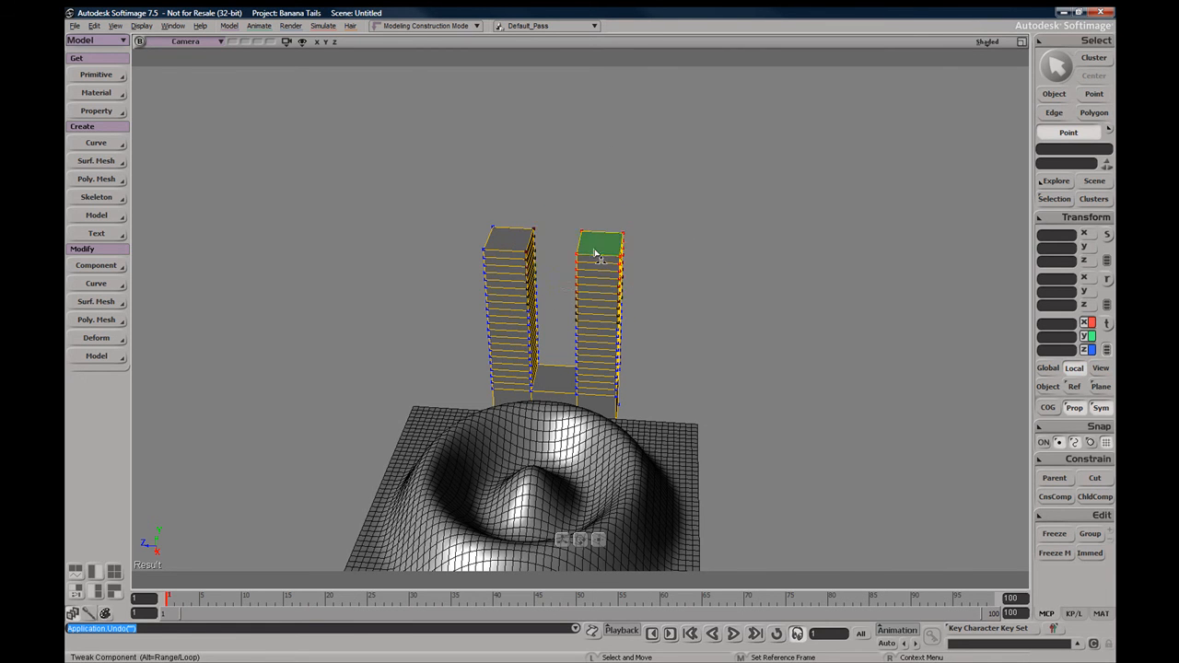
Examine up close the proportional influence circle around the right tower's top polygon and upper edges
key("s")
right_click_drag(593, 249, 600, 342)
middle_click_drag(599, 342, 601, 318)
key("s")
left_click_drag(600, 260, 606, 278)
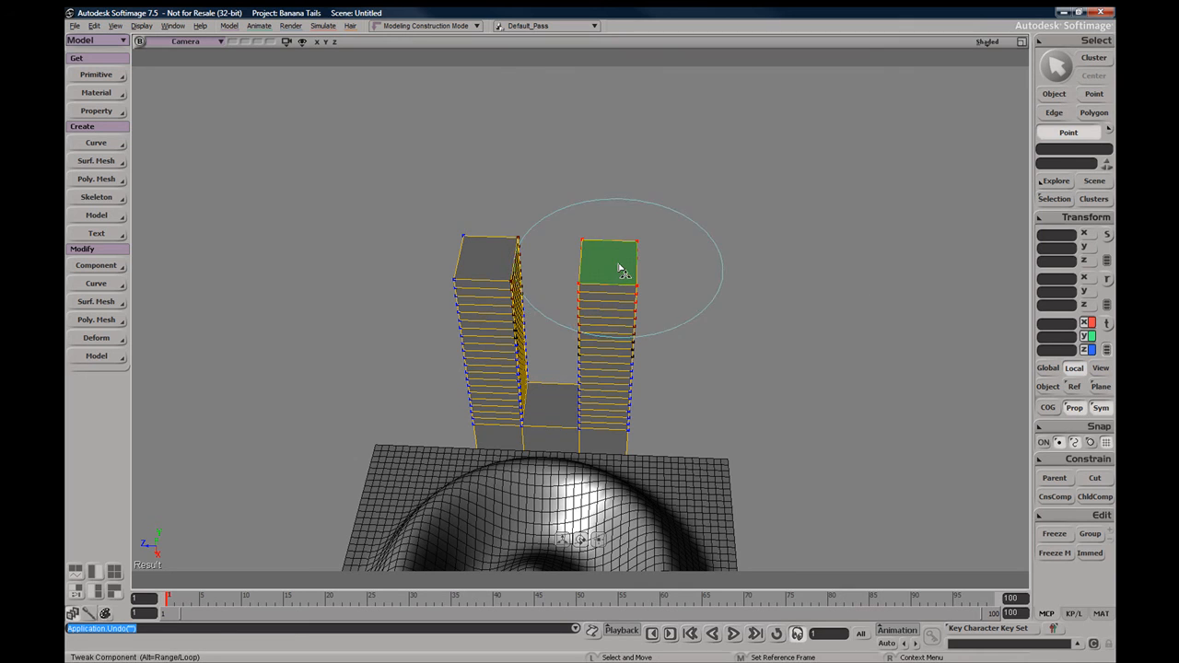
left_click_drag(612, 273, 571, 266)
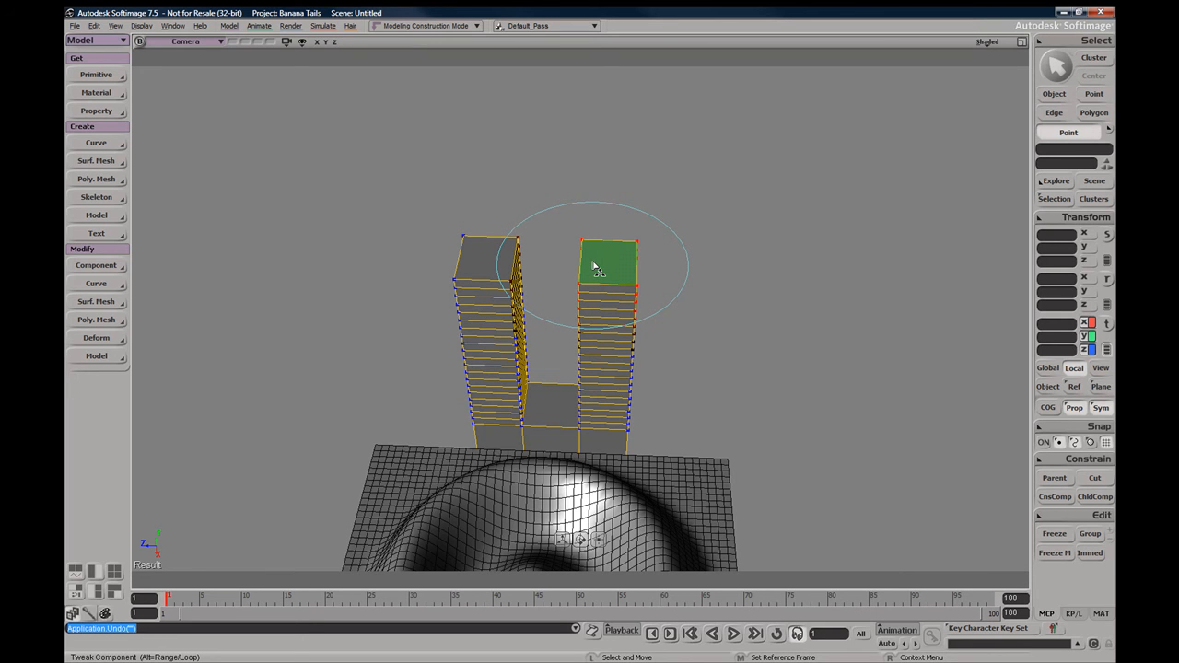
scroll(602, 282, "up", 5)
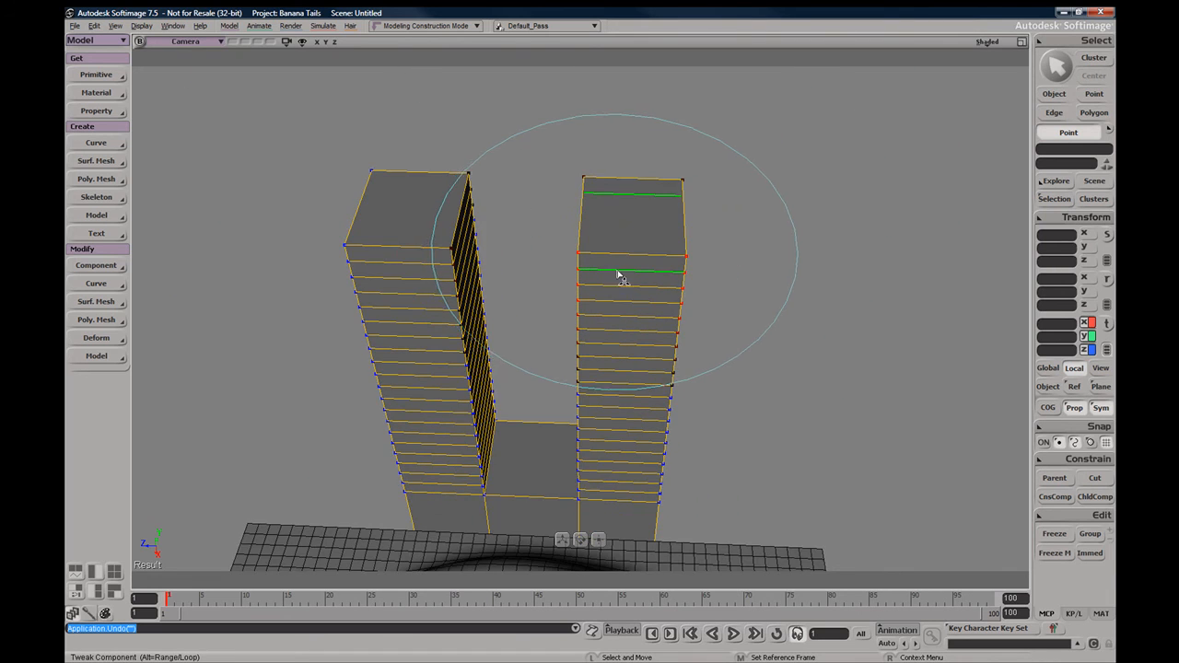